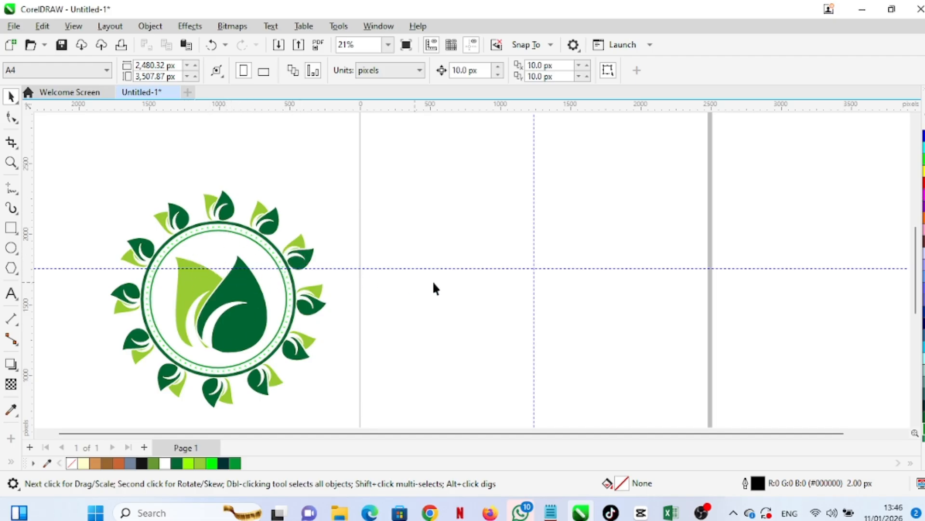
Delete the horizontal and vertical guidelines crossing the page
{"action": "left_click", "coordinate": [493, 268]}
{"action": "key", "text": "Delete"}
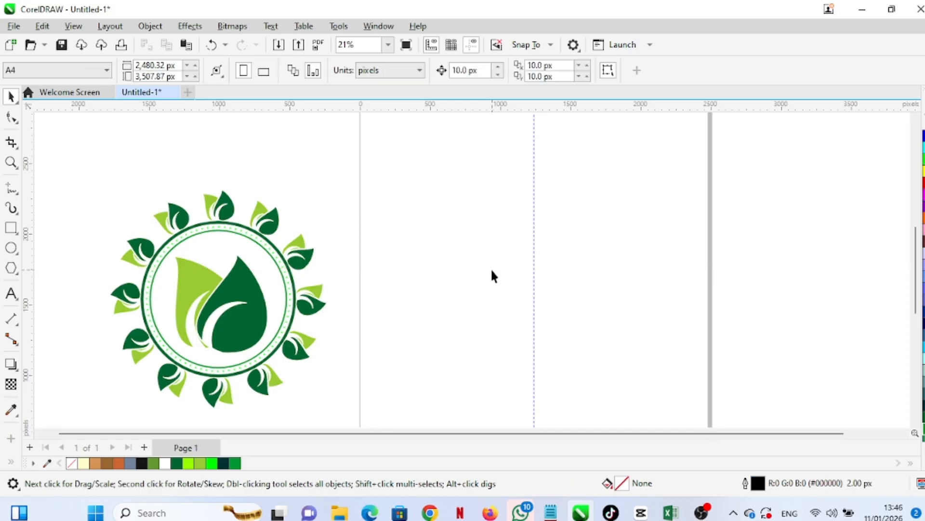
{"action": "left_click", "coordinate": [533, 260]}
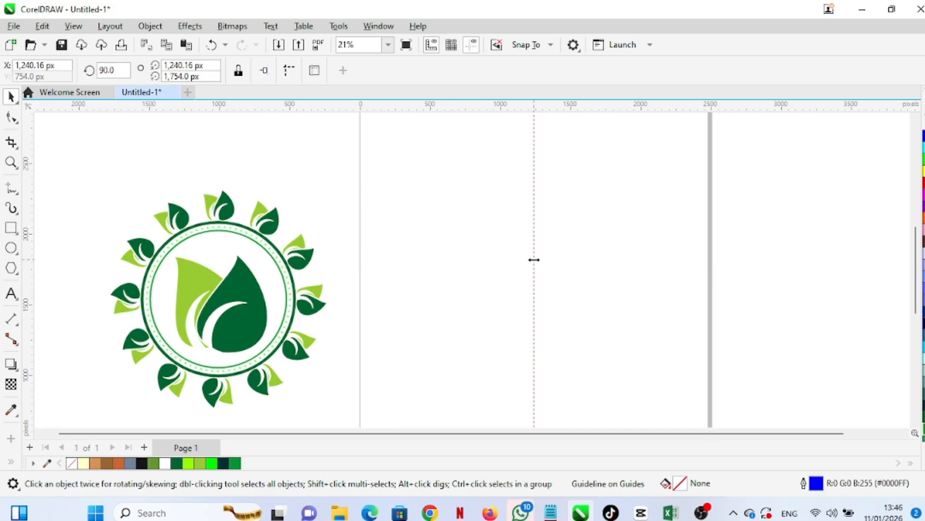
{"action": "key", "text": "Delete"}
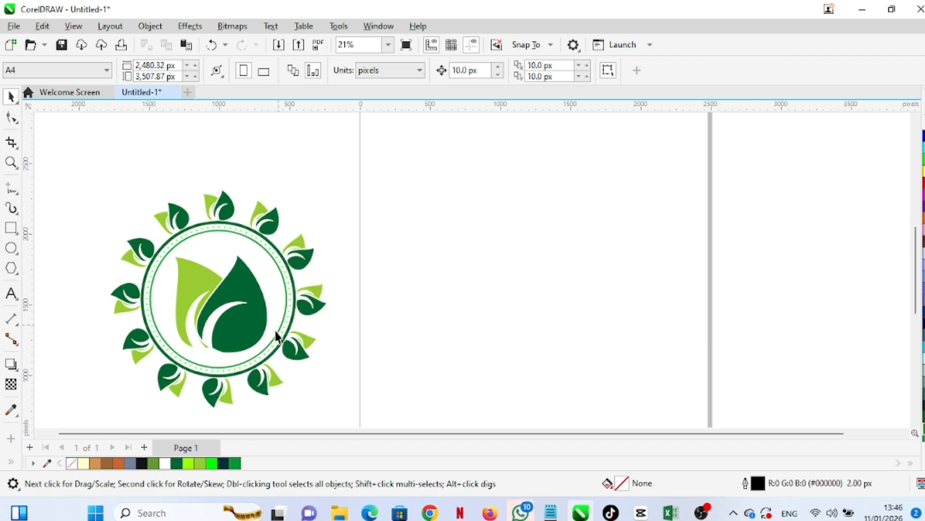
Draw a rectangle about 258 by 359 px and convert it to curves
{"action": "scroll", "coordinate": [504, 292], "scroll_direction": "down", "scroll_amount": 3}
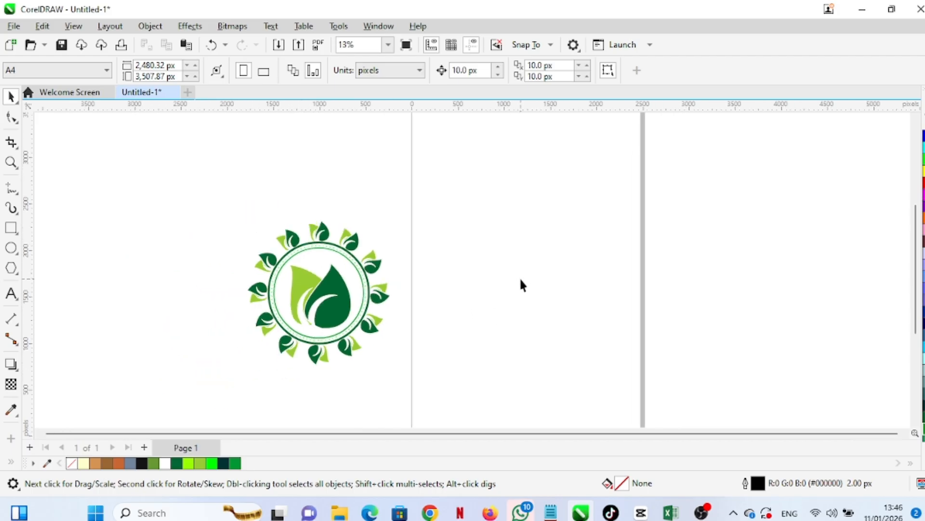
{"action": "scroll", "coordinate": [556, 257], "scroll_direction": "up", "scroll_amount": 2}
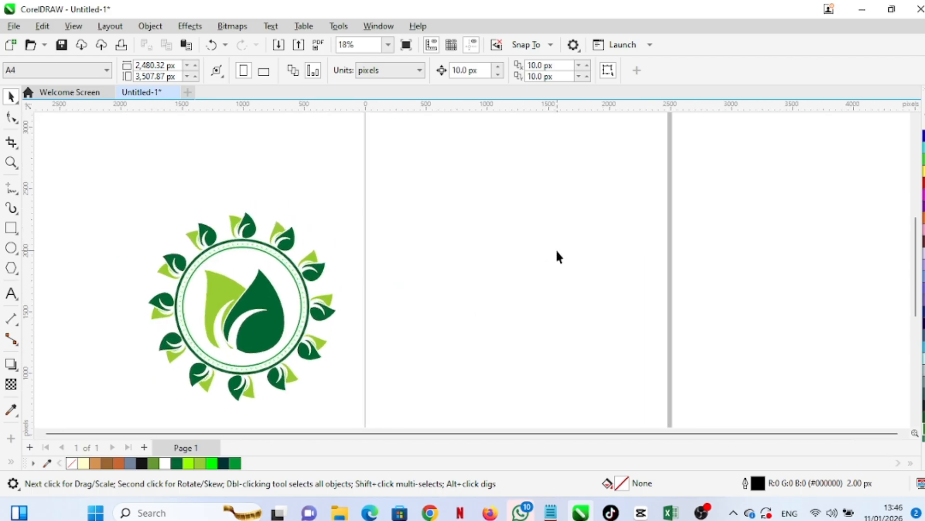
{"action": "left_click", "coordinate": [13, 230]}
{"action": "left_click_drag", "start_coordinate": [447, 190], "coordinate": [479, 234]}
{"action": "key", "text": "F10"}
{"action": "right_click", "coordinate": [458, 213]}
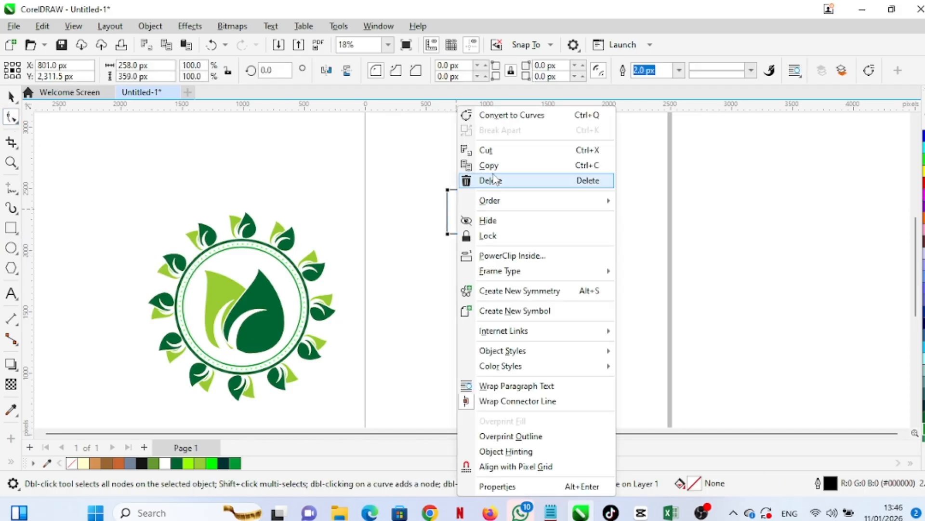
{"action": "left_click", "coordinate": [502, 114]}
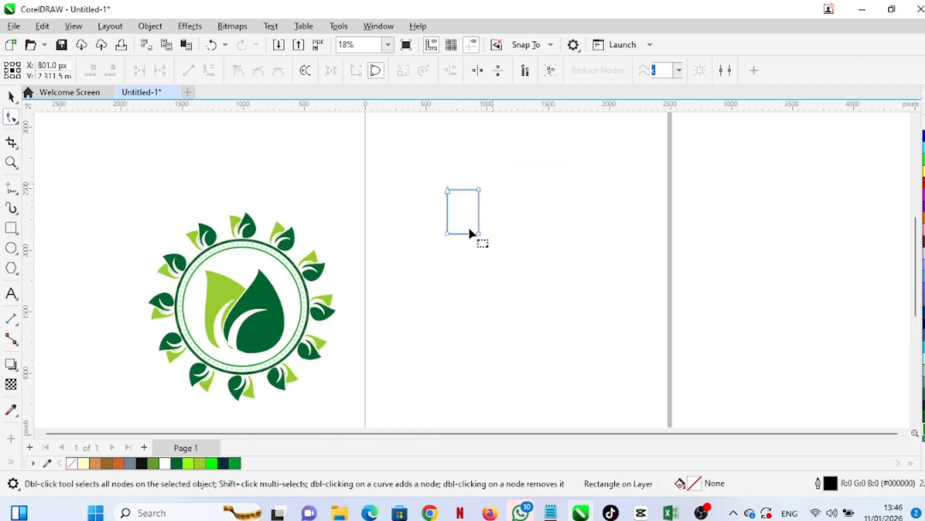
Remove the rectangle's top-left node and bend the resulting diagonal side into a curve
{"action": "double_click", "coordinate": [447, 191]}
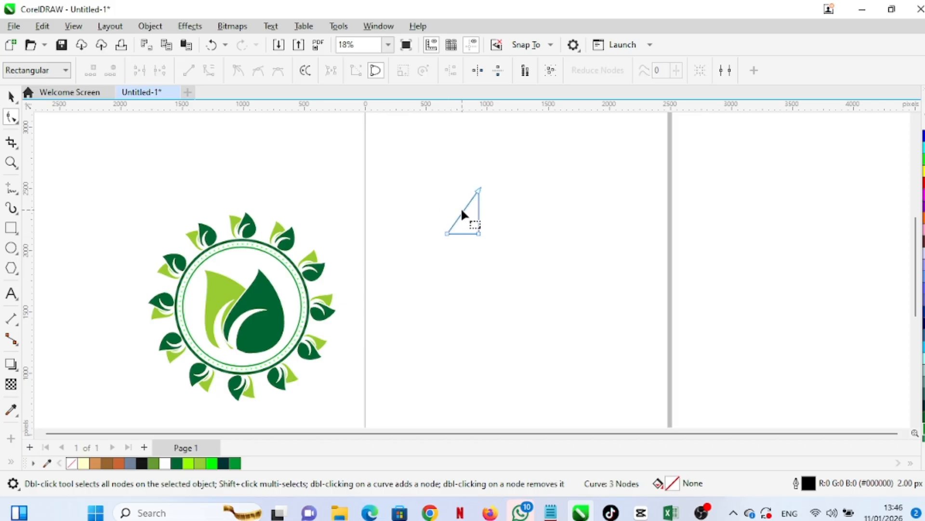
{"action": "left_click", "coordinate": [463, 211]}
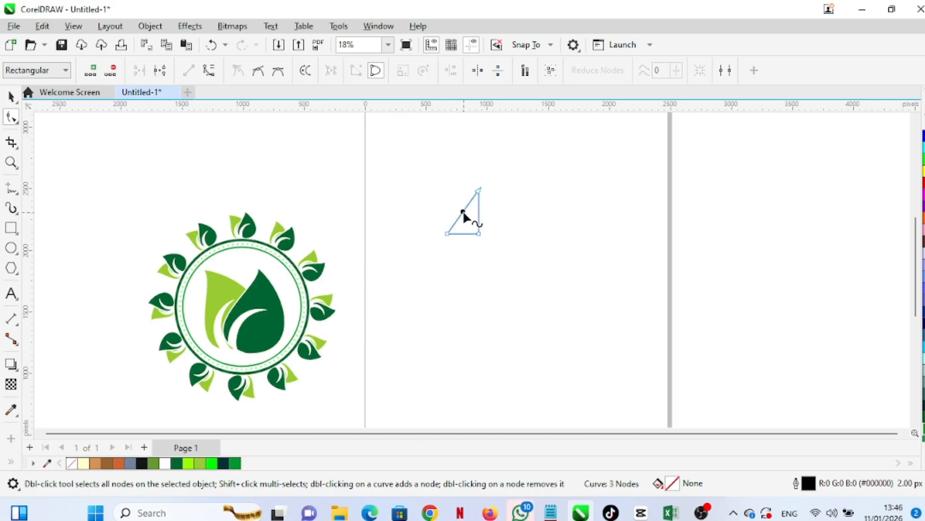
{"action": "left_click", "coordinate": [208, 71]}
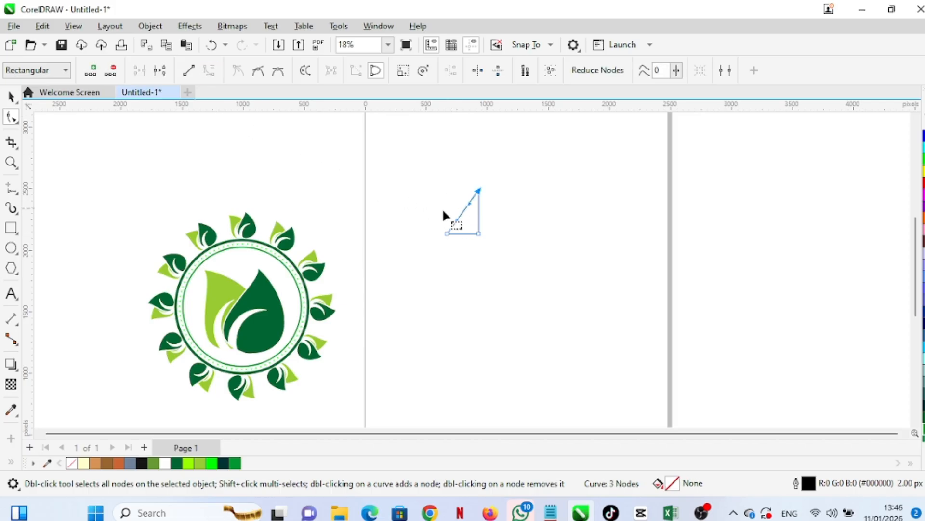
{"action": "left_click_drag", "start_coordinate": [458, 218], "coordinate": [475, 237]}
Remove the bottom-right node and bend the remaining straight side outward into a curve, forming a leaf outline
{"action": "double_click", "coordinate": [479, 232]}
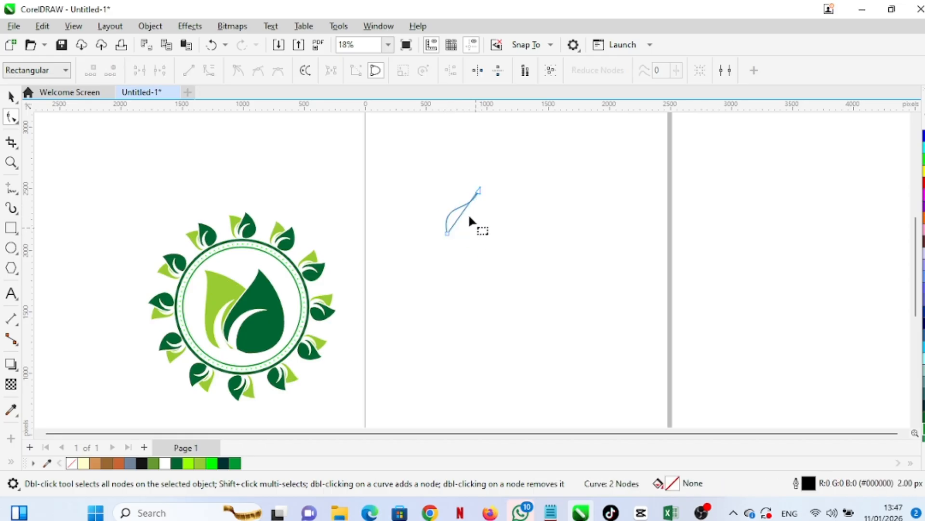
{"action": "scroll", "coordinate": [467, 214], "scroll_direction": "up", "scroll_amount": 4}
{"action": "scroll", "coordinate": [446, 219], "scroll_direction": "up", "scroll_amount": 1}
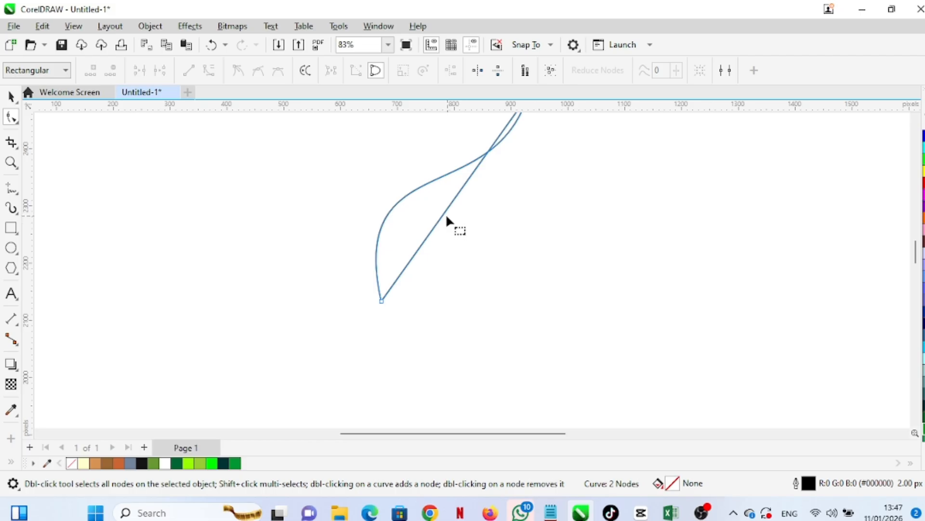
{"action": "left_click", "coordinate": [445, 211]}
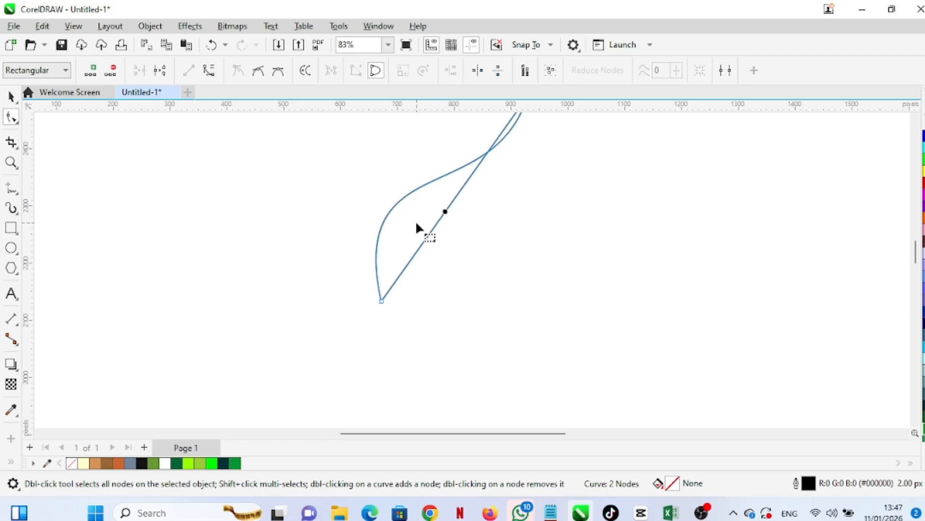
{"action": "left_click", "coordinate": [209, 70]}
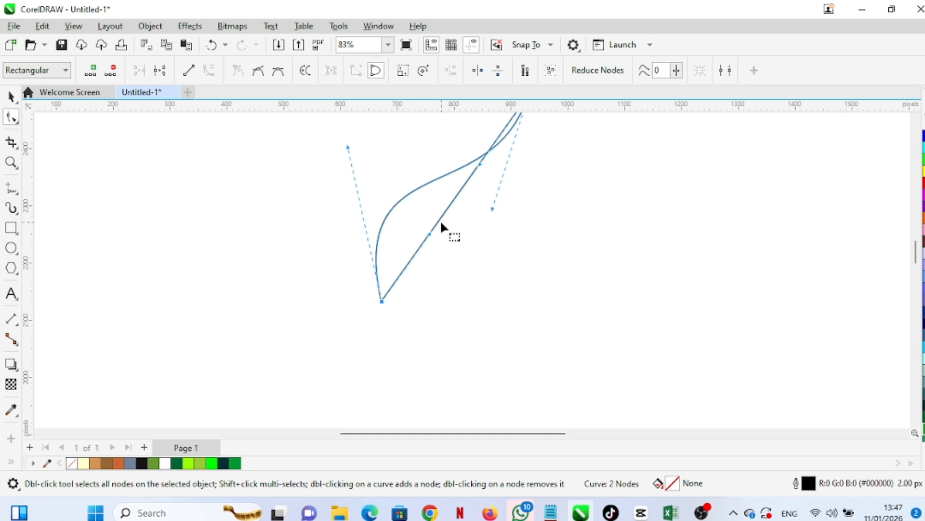
{"action": "left_click_drag", "start_coordinate": [439, 222], "coordinate": [536, 272]}
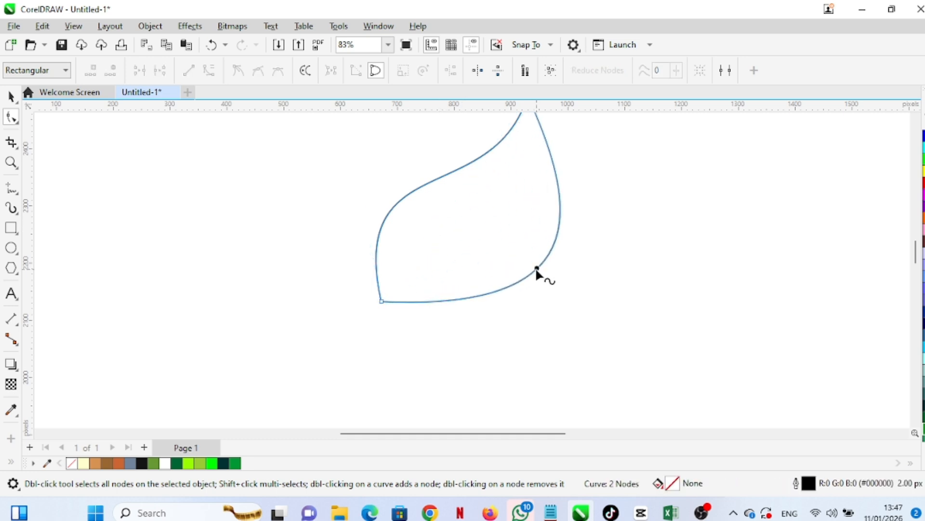
Adjust the bottom node's control handles and the left curve to round the leaf's lower body
{"action": "scroll", "coordinate": [466, 290], "scroll_direction": "down", "scroll_amount": 2}
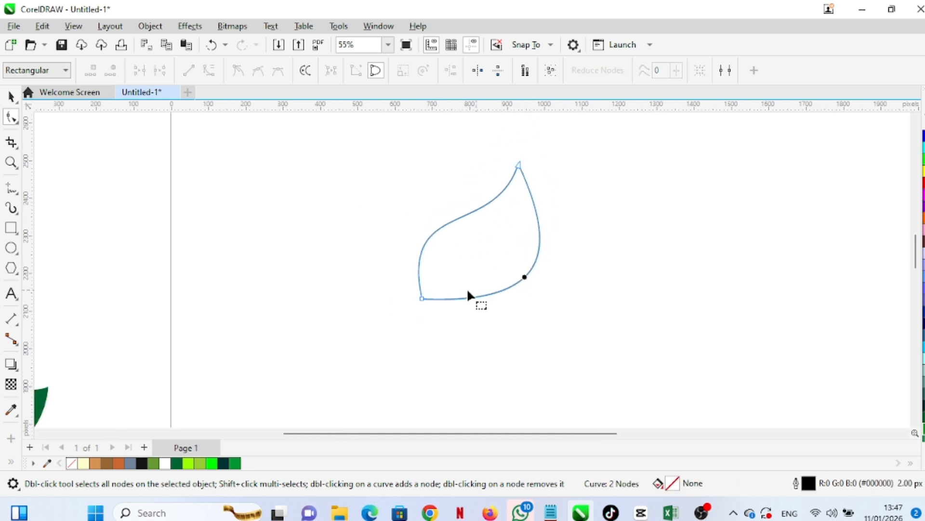
{"action": "left_click", "coordinate": [422, 298]}
{"action": "left_click_drag", "start_coordinate": [523, 304], "coordinate": [513, 346]}
{"action": "left_click_drag", "start_coordinate": [554, 239], "coordinate": [588, 199]}
{"action": "left_click_drag", "start_coordinate": [397, 199], "coordinate": [370, 188]}
{"action": "left_click", "coordinate": [418, 205]}
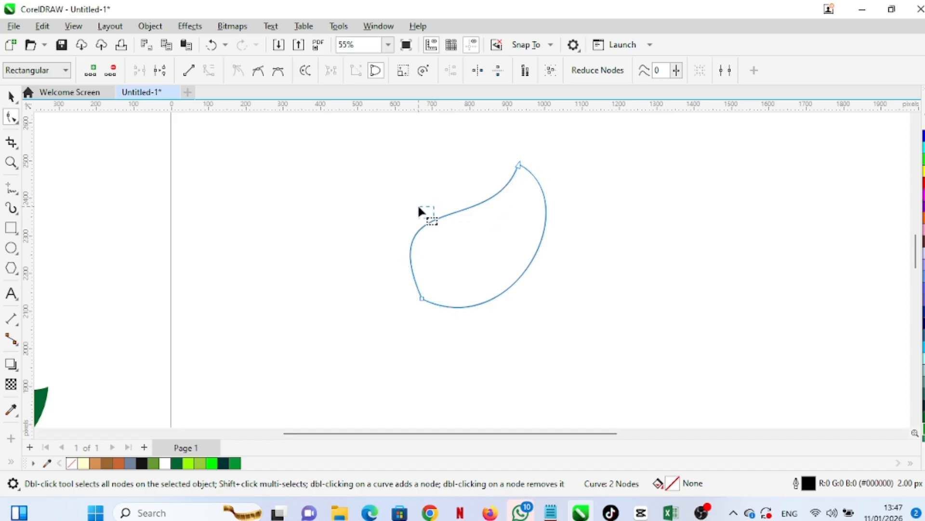
{"action": "left_click_drag", "start_coordinate": [426, 225], "coordinate": [416, 216]}
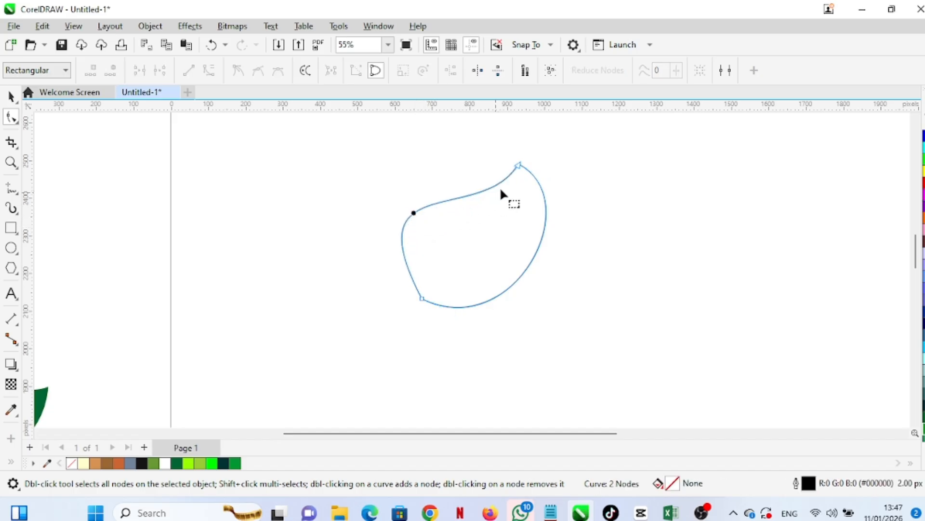
Adjust the top node's handles and the upper curve to give the leaf a pointed, curled tip
{"action": "left_click", "coordinate": [518, 167]}
{"action": "left_click_drag", "start_coordinate": [484, 226], "coordinate": [474, 213]}
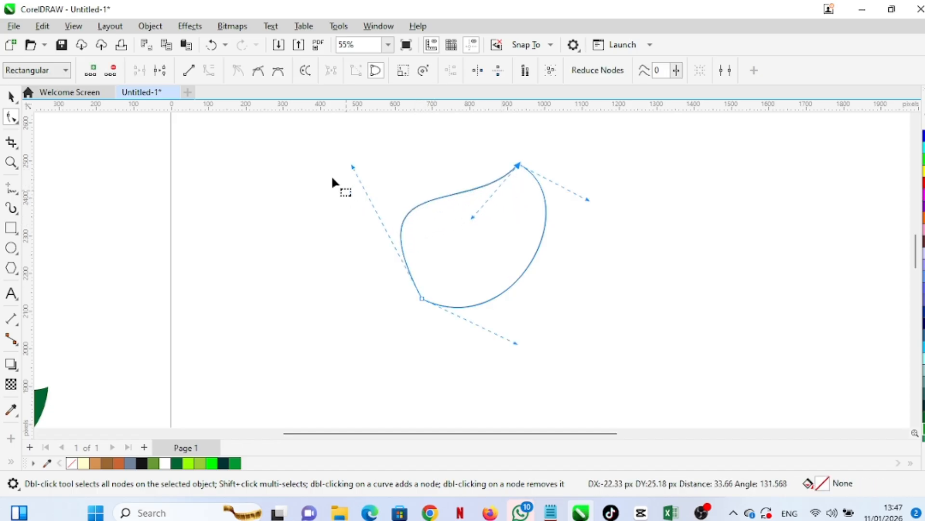
{"action": "left_click_drag", "start_coordinate": [354, 168], "coordinate": [364, 232]}
{"action": "left_click_drag", "start_coordinate": [473, 218], "coordinate": [510, 218]}
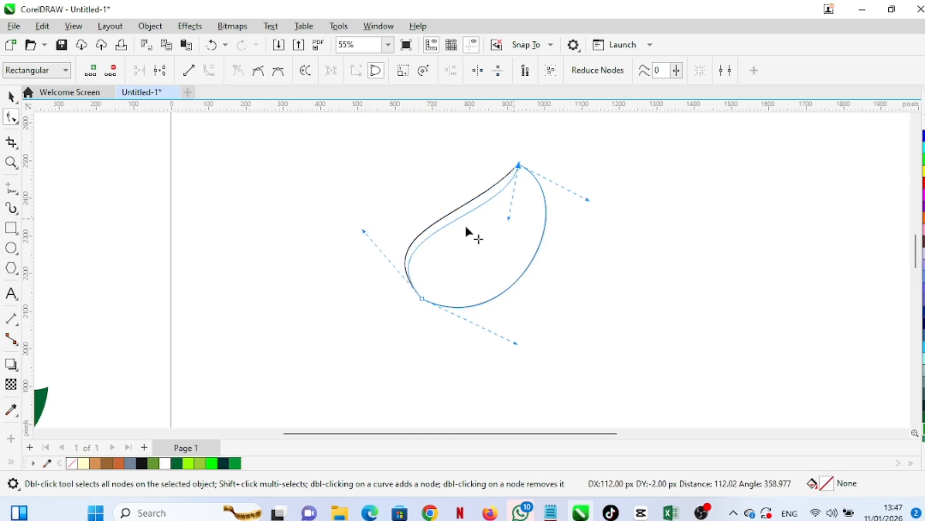
{"action": "left_click_drag", "start_coordinate": [444, 227], "coordinate": [437, 222]}
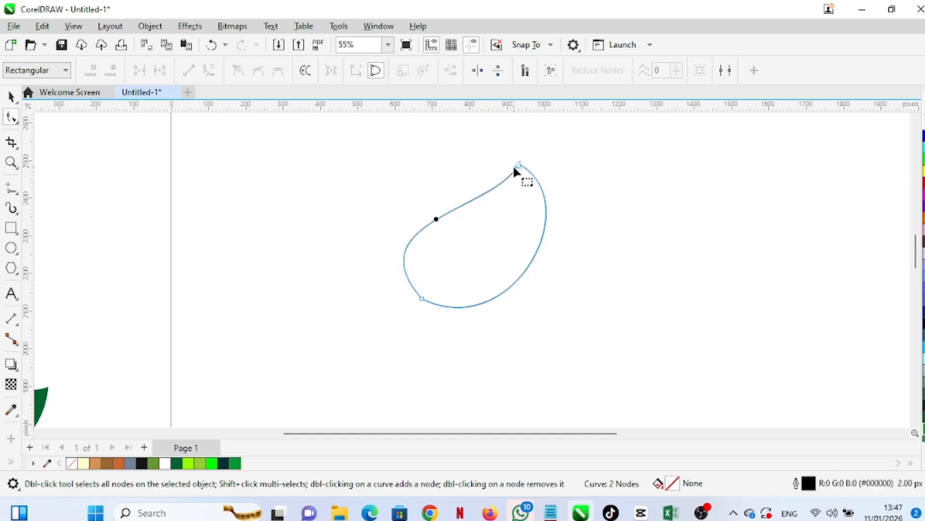
{"action": "left_click", "coordinate": [516, 167]}
{"action": "left_click_drag", "start_coordinate": [499, 209], "coordinate": [523, 209]}
{"action": "left_click_drag", "start_coordinate": [530, 272], "coordinate": [534, 274]}
Rotate the leaf shape about 27 degrees and move it slightly lower and right
{"action": "left_click", "coordinate": [11, 97]}
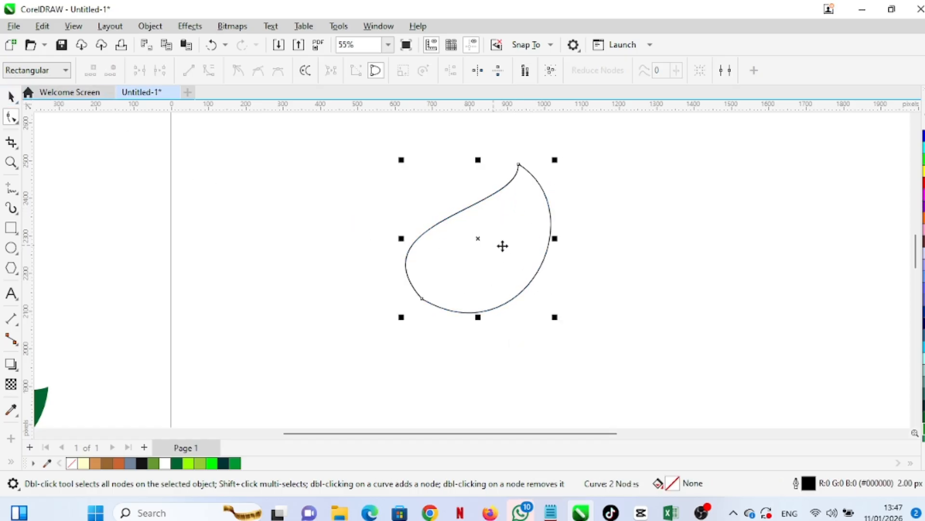
{"action": "left_click", "coordinate": [508, 247]}
{"action": "left_click_drag", "start_coordinate": [558, 161], "coordinate": [501, 150]}
{"action": "left_click_drag", "start_coordinate": [481, 278], "coordinate": [539, 299]}
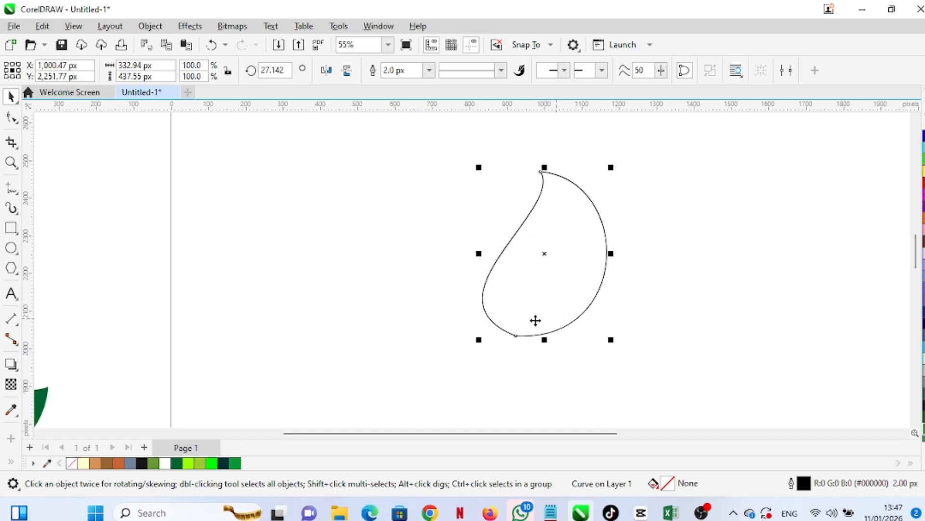
{"action": "left_click", "coordinate": [4, 117]}
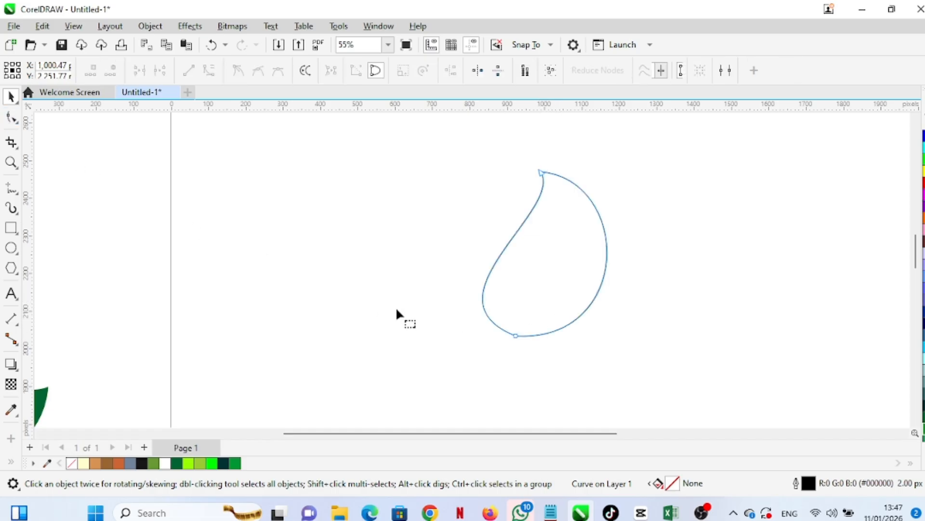
{"action": "left_click", "coordinate": [515, 335]}
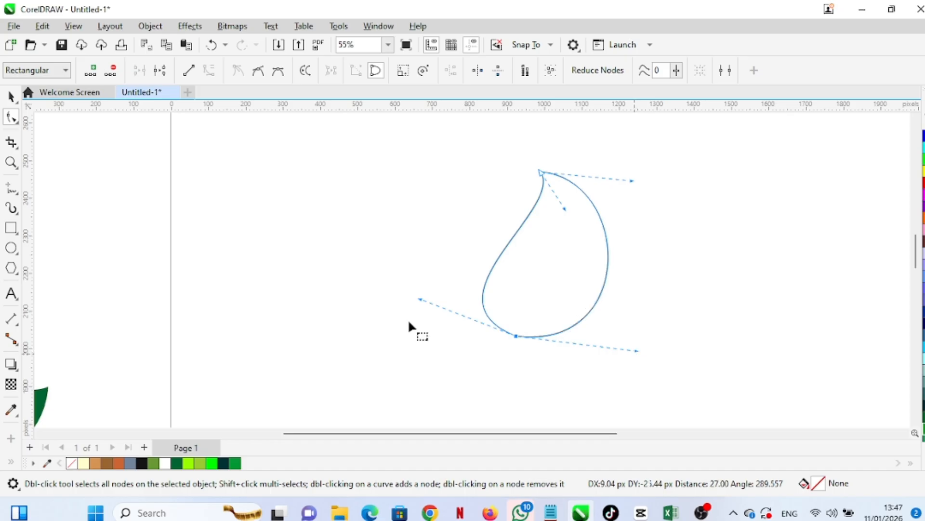
{"action": "key", "text": "space"}
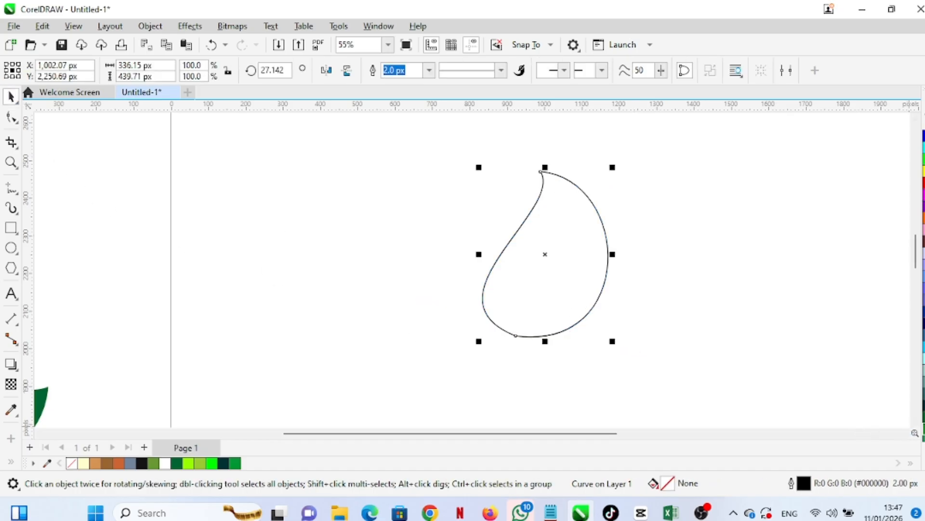
Fill the leaf with green (#009933)
{"action": "left_click", "coordinate": [923, 429]}
{"action": "scroll", "coordinate": [565, 189], "scroll_direction": "up", "scroll_amount": 5}
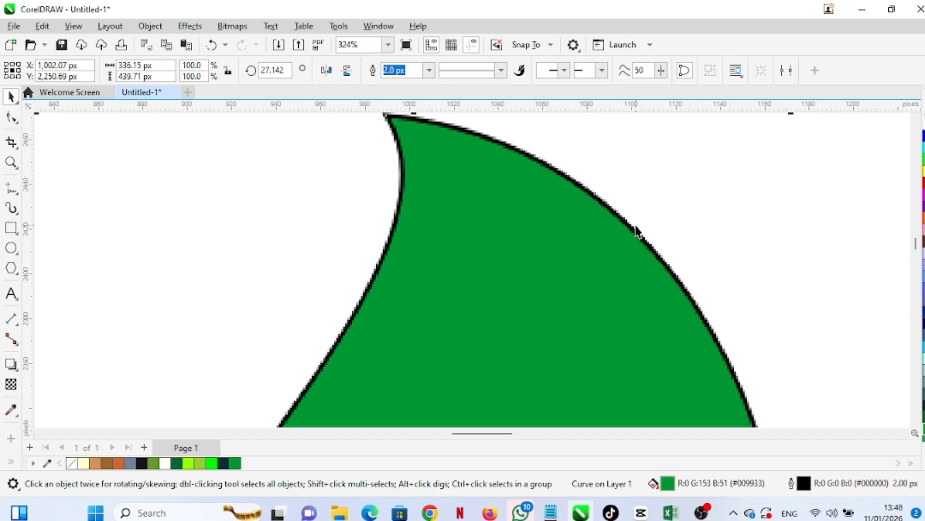
{"action": "scroll", "coordinate": [636, 230], "scroll_direction": "down", "scroll_amount": 4}
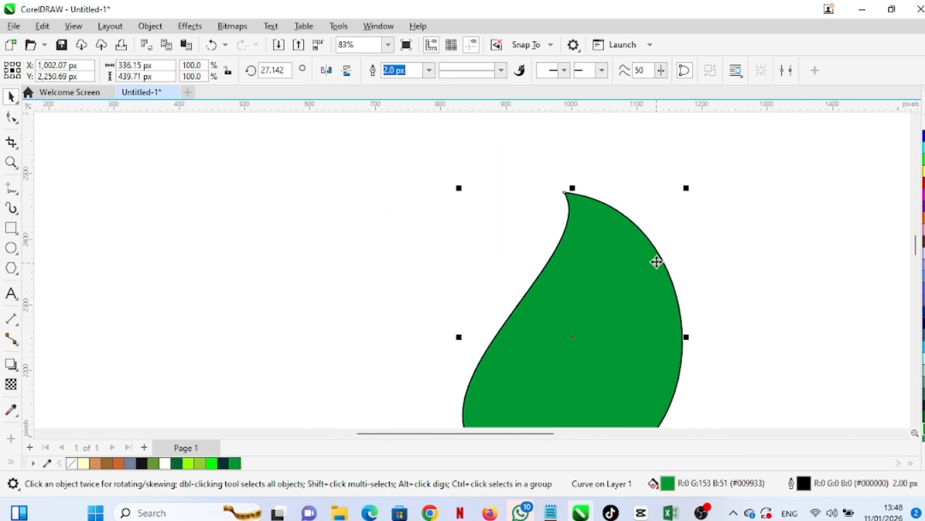
{"action": "scroll", "coordinate": [656, 261], "scroll_direction": "up", "scroll_amount": 1}
{"action": "scroll", "coordinate": [657, 262], "scroll_direction": "down", "scroll_amount": 2}
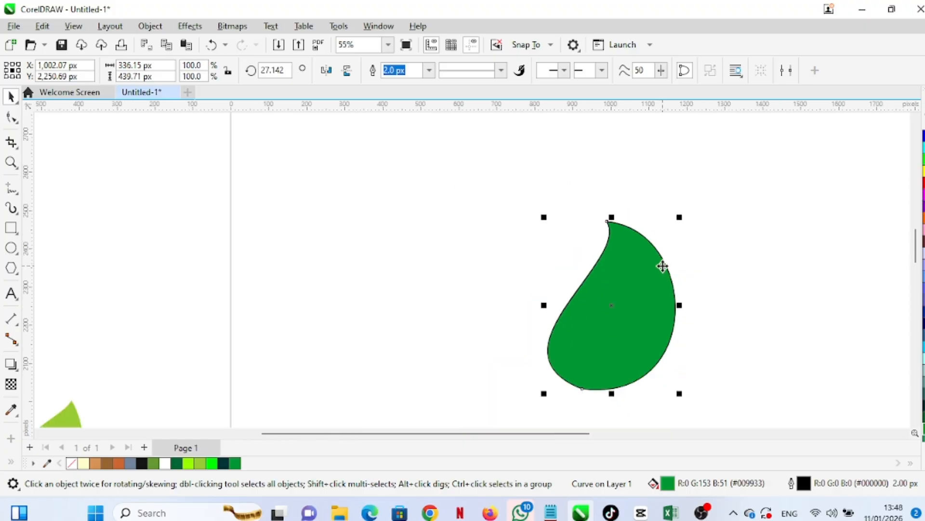
{"action": "scroll", "coordinate": [677, 289], "scroll_direction": "up", "scroll_amount": 1}
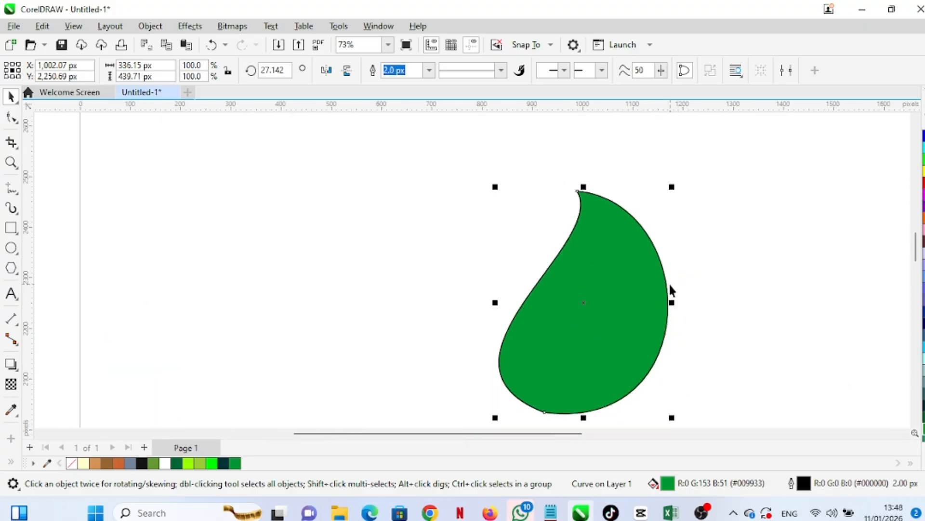
{"action": "scroll", "coordinate": [670, 286], "scroll_direction": "down", "scroll_amount": 2}
Remove the leaf's outline and nudge the leaf slightly up and left
{"action": "left_click", "coordinate": [924, 463]}
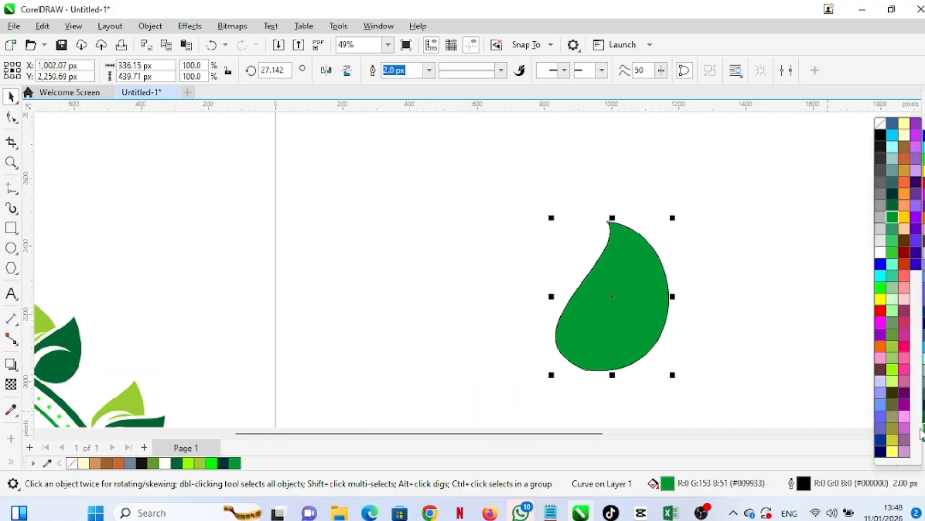
{"action": "right_click", "coordinate": [877, 124]}
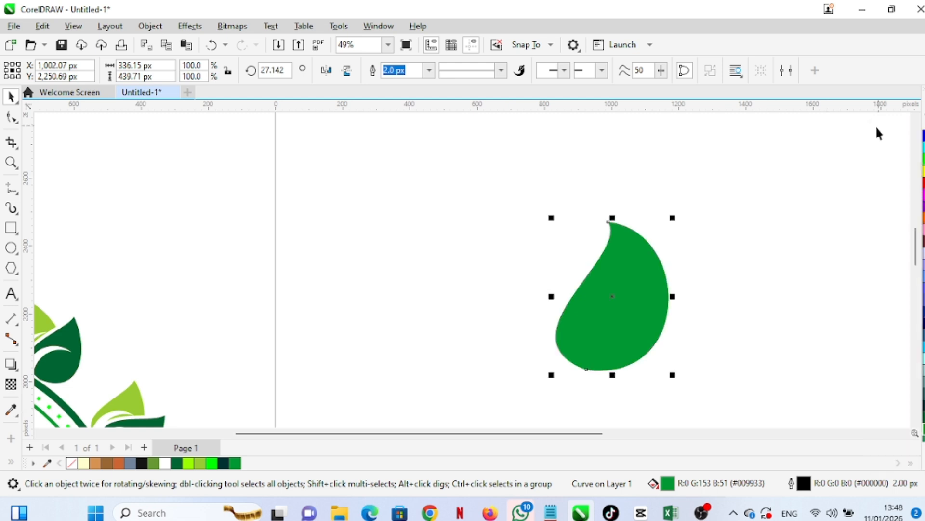
{"action": "scroll", "coordinate": [667, 299], "scroll_direction": "up", "scroll_amount": 2}
{"action": "scroll", "coordinate": [664, 293], "scroll_direction": "down", "scroll_amount": 1}
{"action": "scroll", "coordinate": [664, 293], "scroll_direction": "down", "scroll_amount": 1}
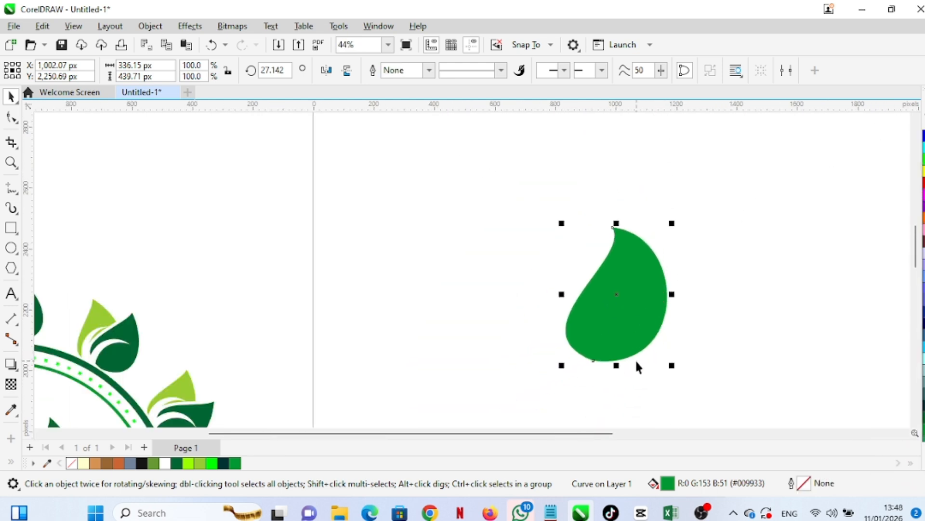
{"action": "left_click_drag", "start_coordinate": [634, 328], "coordinate": [618, 308]}
{"action": "scroll", "coordinate": [647, 381], "scroll_direction": "up", "scroll_amount": 1}
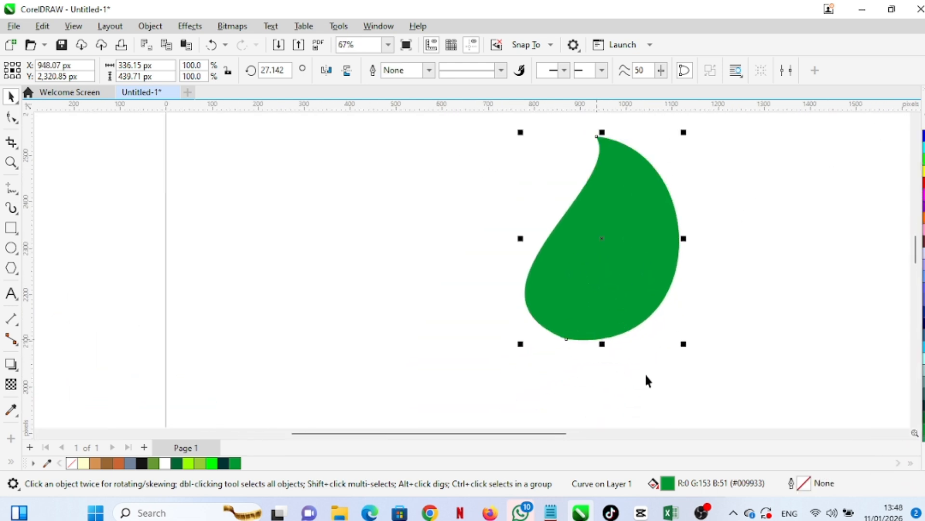
Draw a circle about 282 by 280 px to the left of the leaf
{"action": "left_click", "coordinate": [11, 247]}
{"action": "mouse_move", "coordinate": [305, 258]}
{"action": "left_mouse_down"}
{"action": "mouse_move", "coordinate": [374, 358]}
{"action": "mouse_move", "coordinate": [435, 387]}
{"action": "left_mouse_up"}
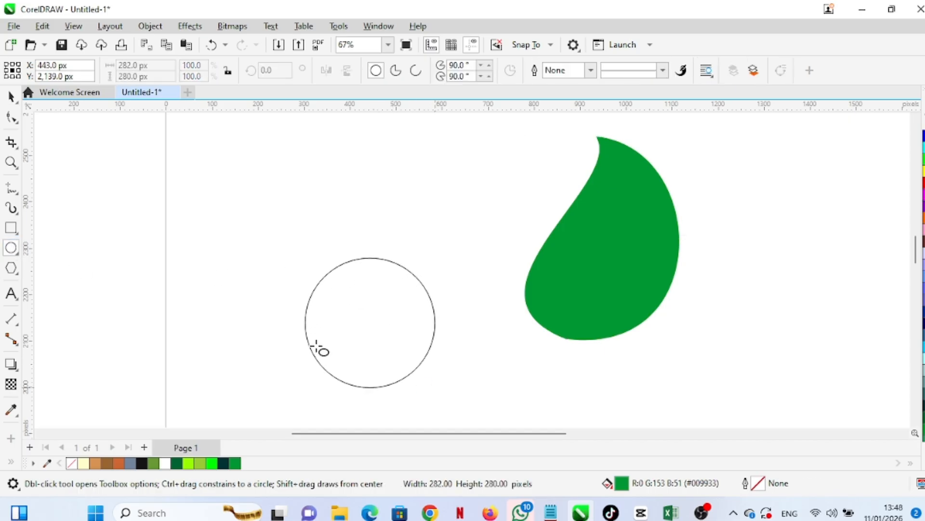
Duplicate the circle and offset the copy slightly to the right so the two circles overlap
{"action": "key", "text": "space"}
{"action": "left_click_drag", "start_coordinate": [368, 331], "coordinate": [377, 330]}
{"action": "left_click", "coordinate": [278, 316]}
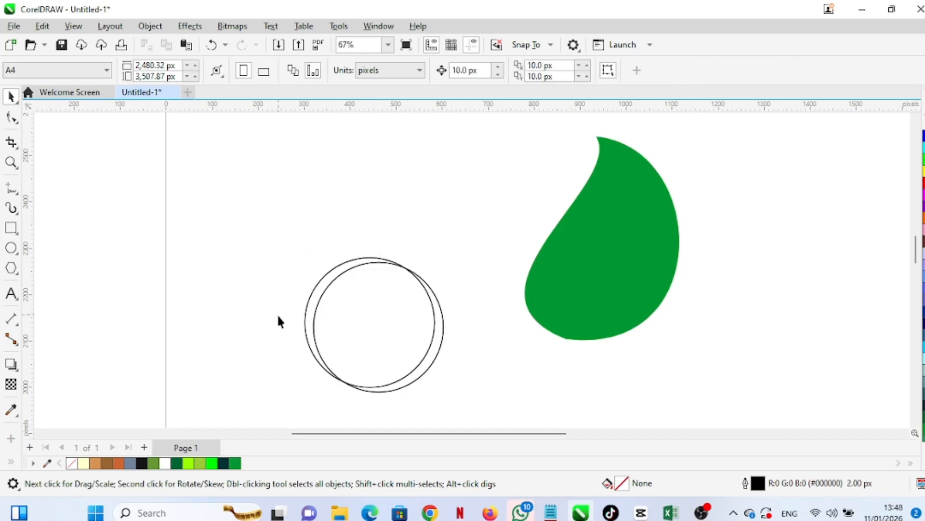
Use Smart Fill to create a filled crescent from the thin region between the two circles' left edges
{"action": "left_click", "coordinate": [9, 461]}
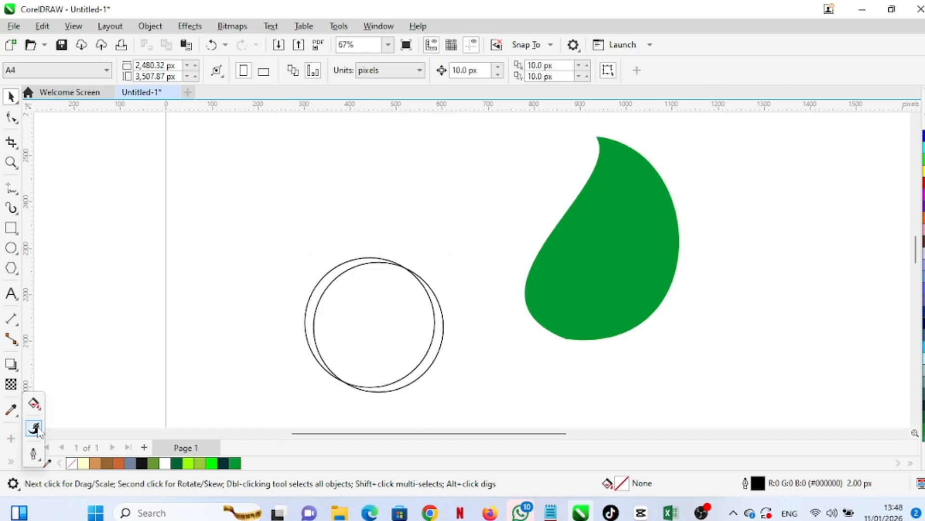
{"action": "left_click", "coordinate": [39, 410]}
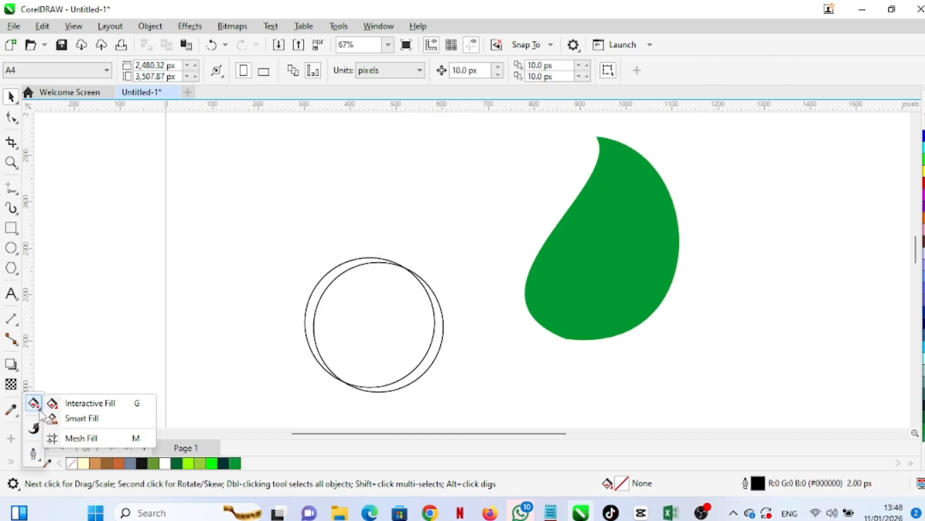
{"action": "left_click", "coordinate": [81, 418]}
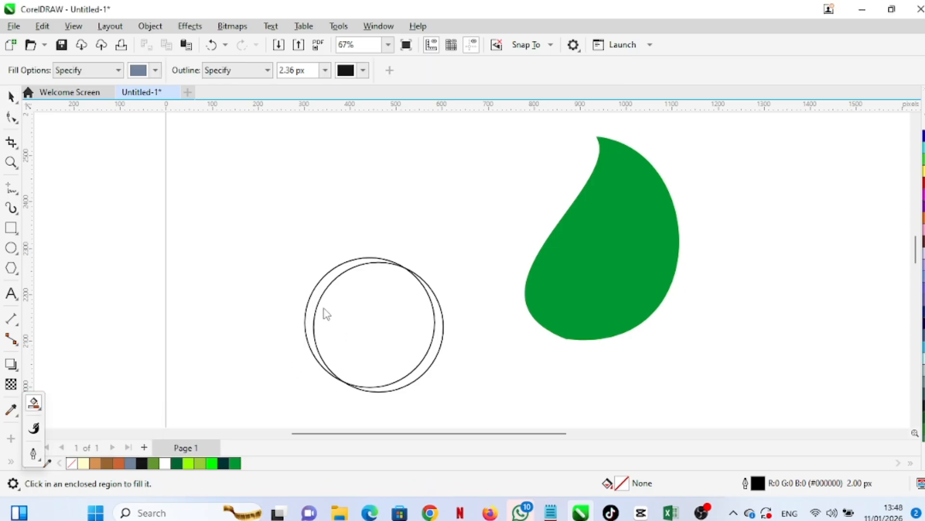
{"action": "left_click", "coordinate": [314, 305]}
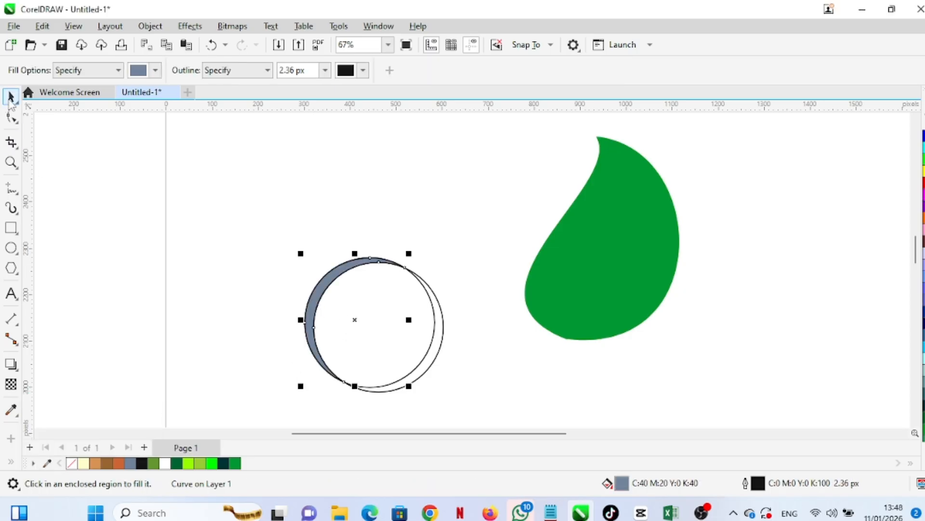
Delete both original circles, leaving only the crescent shape
{"action": "left_click", "coordinate": [10, 96]}
{"action": "left_click_drag", "start_coordinate": [371, 319], "coordinate": [430, 211]}
{"action": "key", "text": "Delete"}
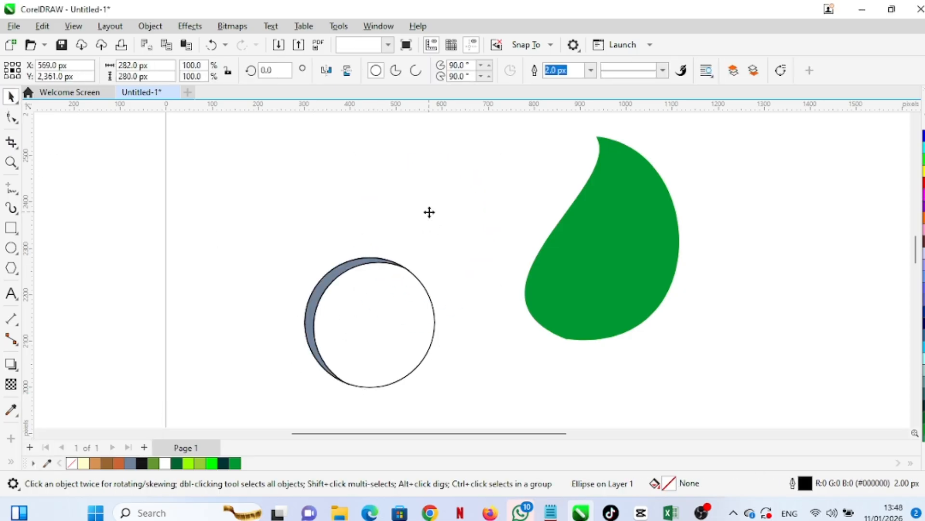
{"action": "left_click", "coordinate": [405, 329]}
{"action": "key", "text": "Delete"}
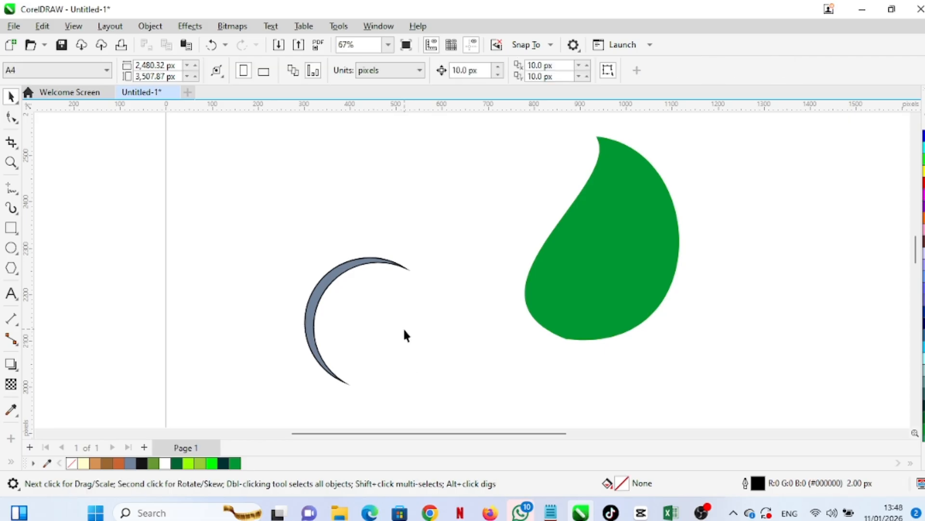
Move the crescent beside the leaf and place it inside the leaf with PowerClip Place Inside Frame
{"action": "left_click_drag", "start_coordinate": [322, 293], "coordinate": [447, 263]}
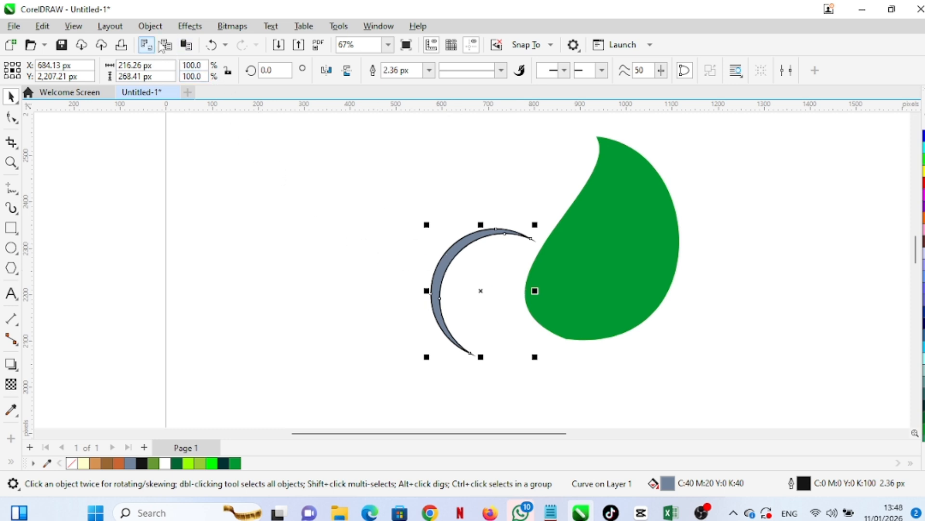
{"action": "left_click", "coordinate": [150, 26]}
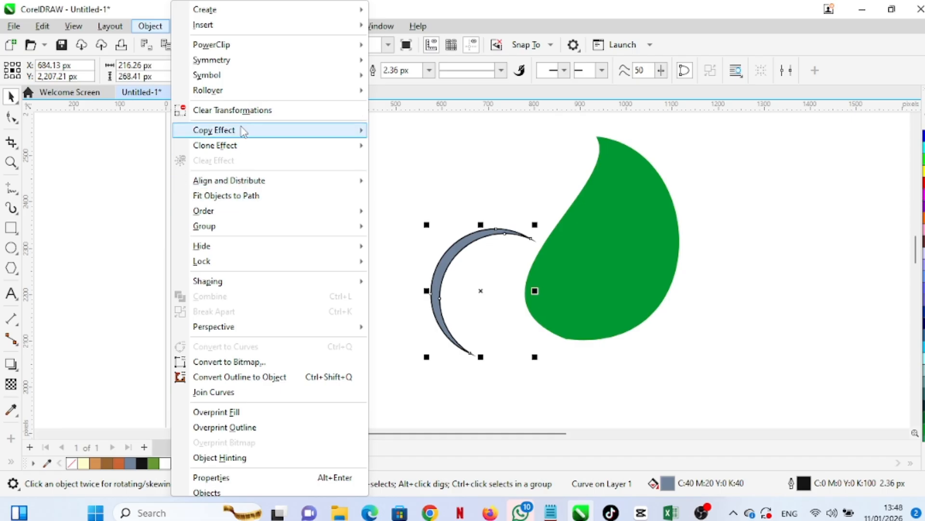
{"action": "mouse_move", "coordinate": [247, 46]}
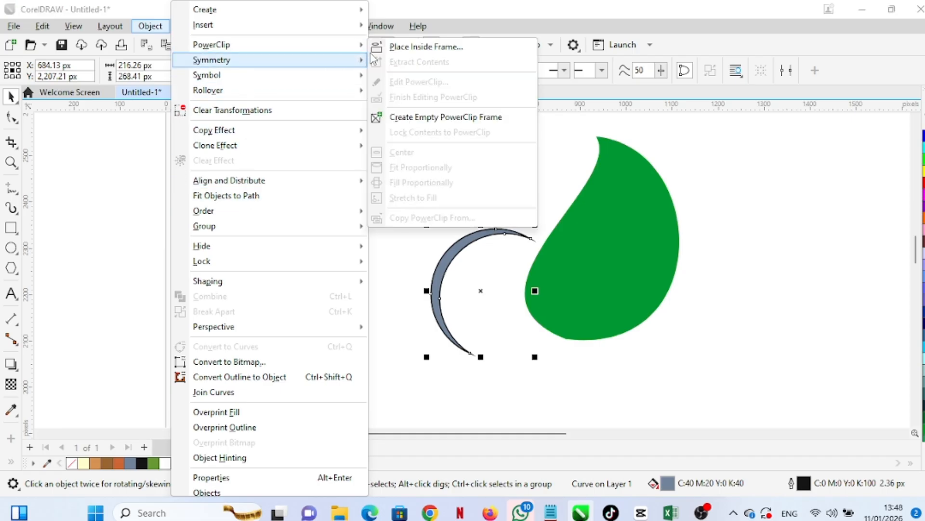
{"action": "left_click", "coordinate": [410, 47]}
{"action": "left_click", "coordinate": [597, 286]}
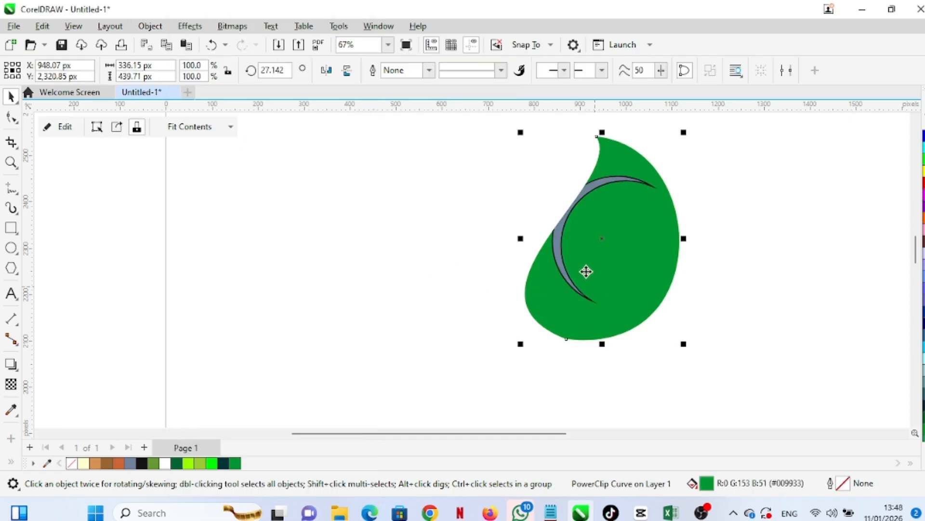
Edit the PowerClip contents, moving the crescent down and rotating it about 30 degrees along the leaf's lower-left edge
{"action": "left_click", "coordinate": [149, 26]}
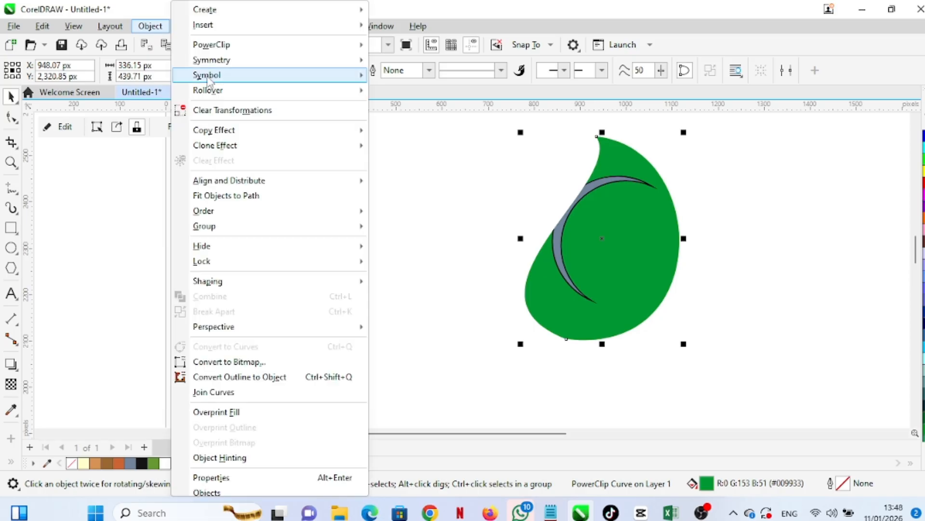
{"action": "mouse_move", "coordinate": [279, 46]}
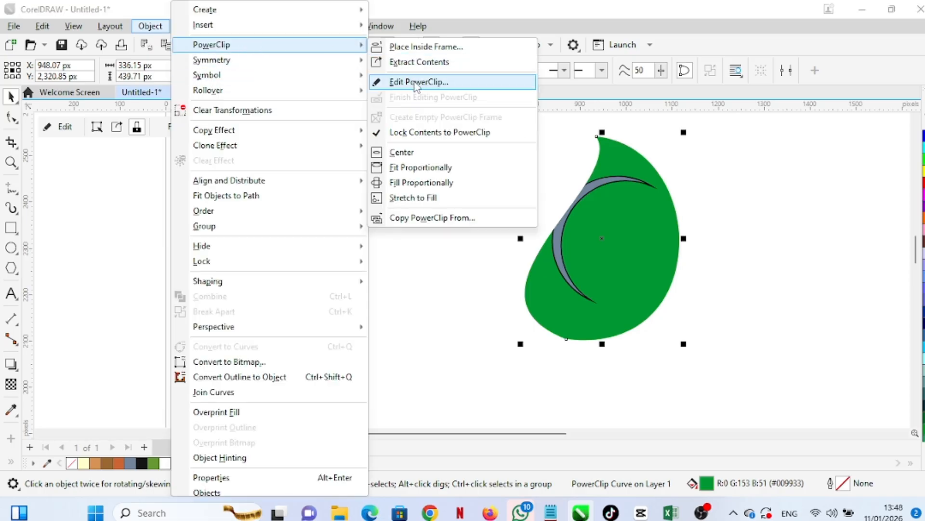
{"action": "left_click", "coordinate": [417, 83]}
{"action": "left_click", "coordinate": [563, 254]}
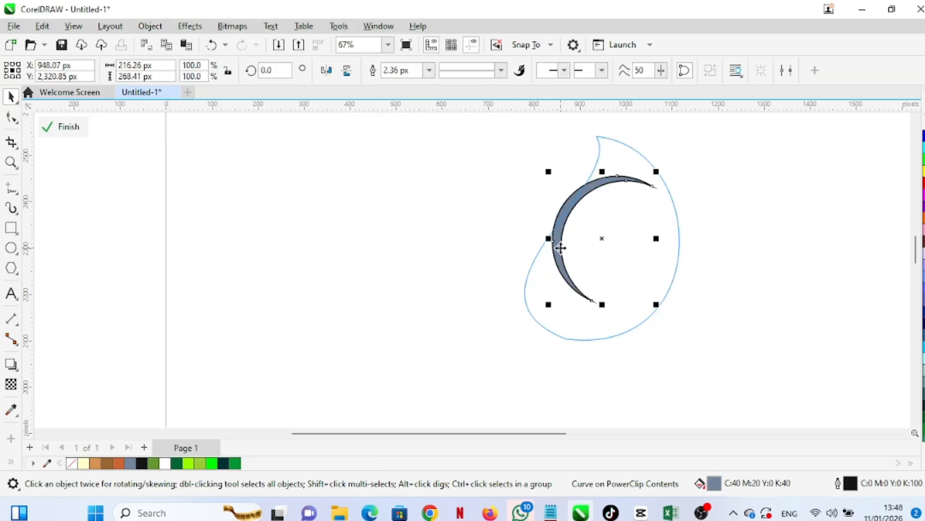
{"action": "left_click_drag", "start_coordinate": [563, 255], "coordinate": [575, 348]}
{"action": "left_click", "coordinate": [575, 348]}
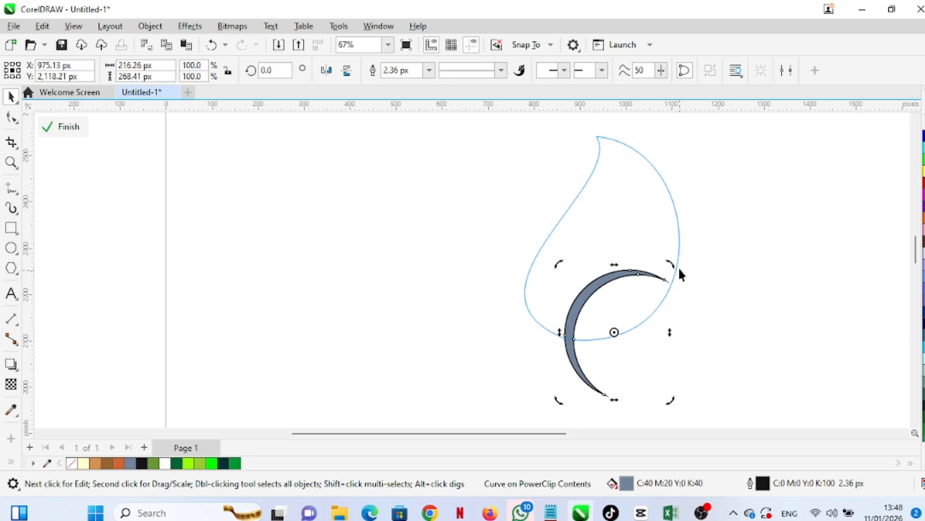
{"action": "left_click_drag", "start_coordinate": [665, 264], "coordinate": [619, 249]}
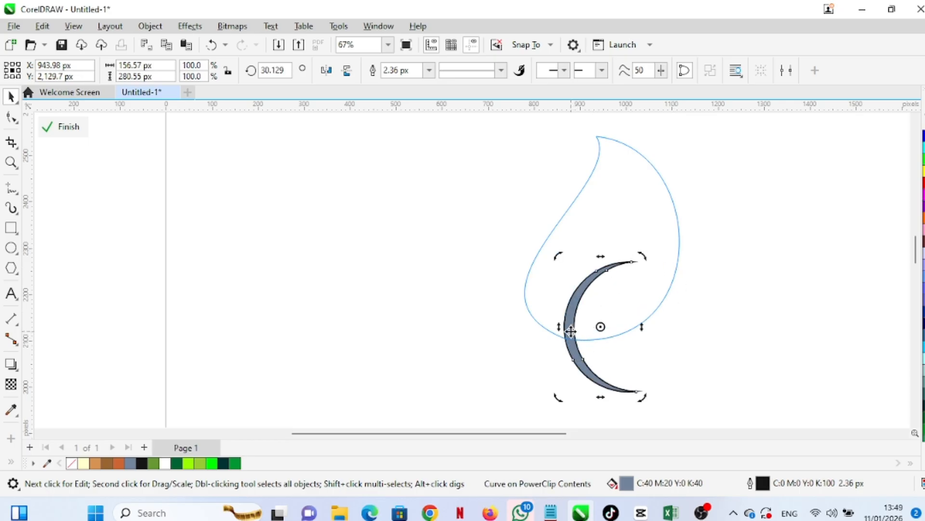
{"action": "left_click_drag", "start_coordinate": [570, 332], "coordinate": [552, 319]}
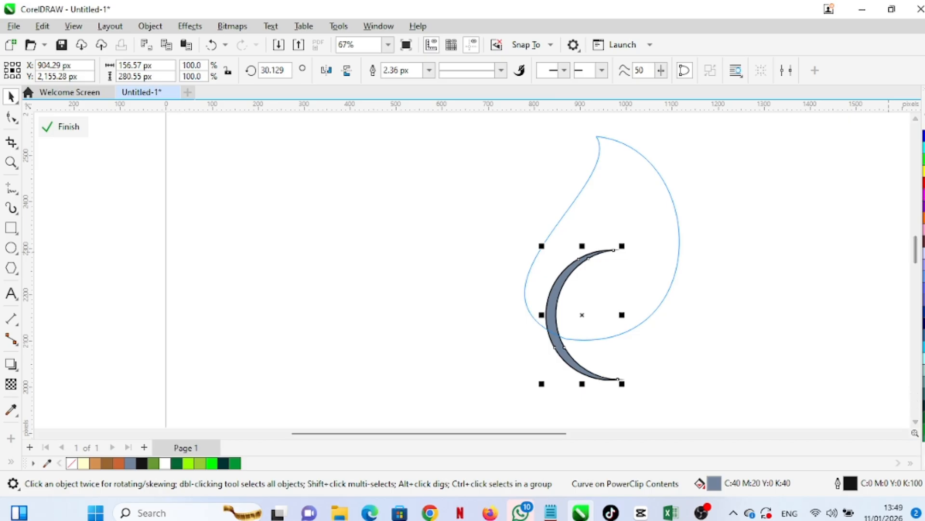
Fill the crescent white with no outline and finish editing the PowerClip
{"action": "right_click", "coordinate": [880, 126]}
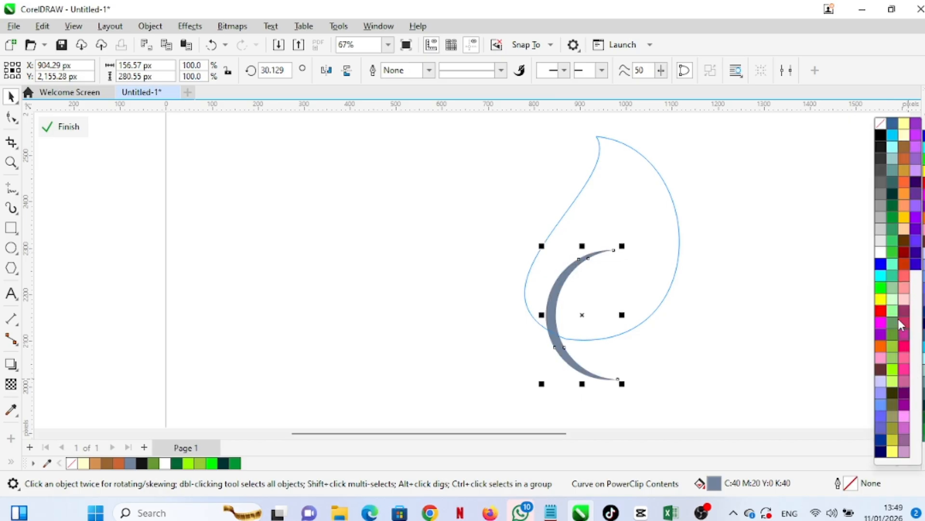
{"action": "left_click", "coordinate": [879, 260]}
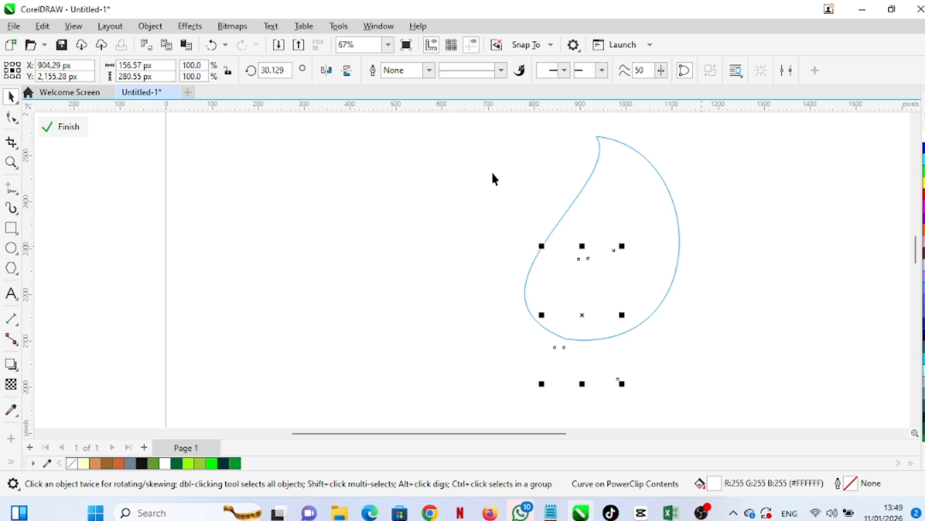
{"action": "left_click", "coordinate": [150, 26]}
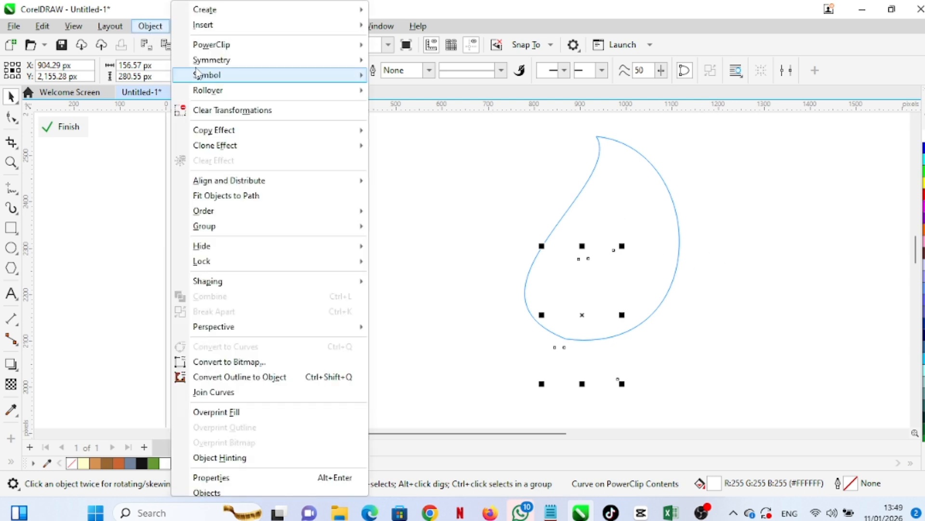
{"action": "mouse_move", "coordinate": [207, 44]}
{"action": "left_click", "coordinate": [424, 96]}
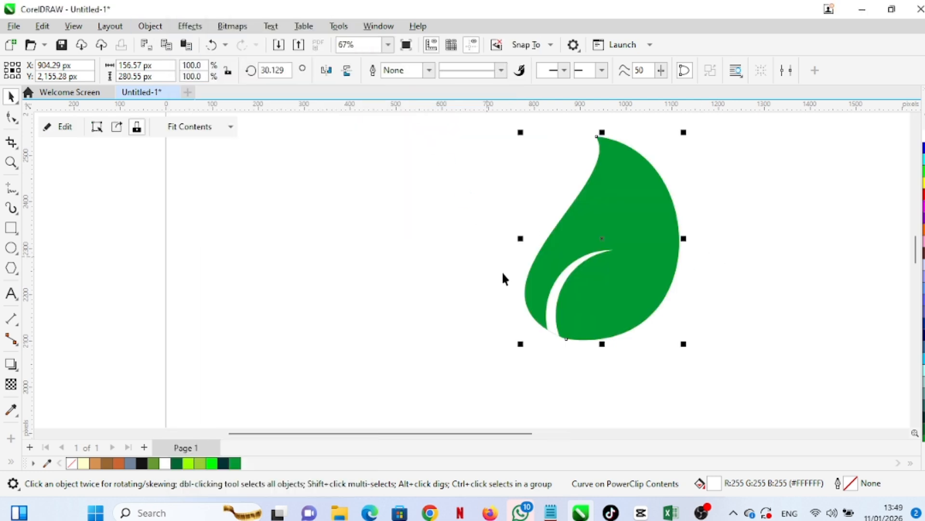
Duplicate the leaf, shift the copy left, and color it dark green (#006633)
{"action": "left_click", "coordinate": [610, 300]}
{"action": "left_click", "coordinate": [768, 300]}
{"action": "left_click", "coordinate": [646, 291]}
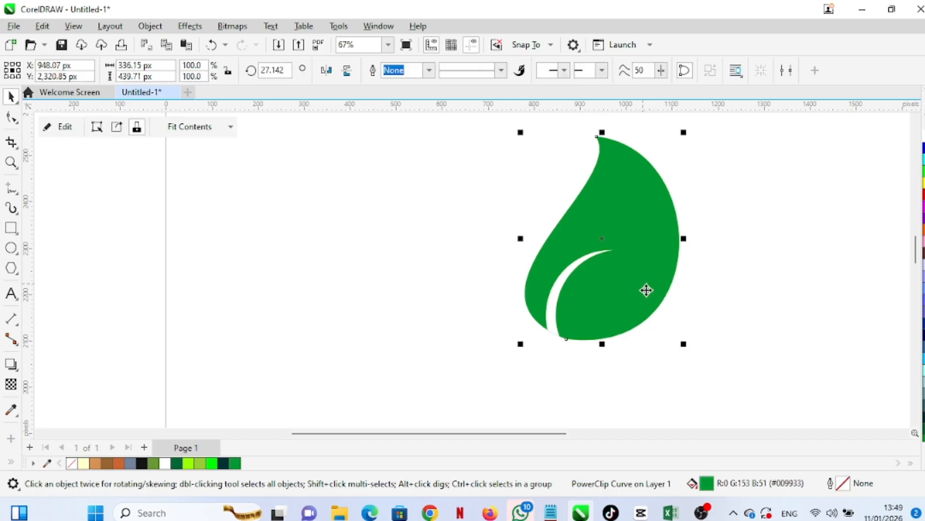
{"action": "left_click_drag", "start_coordinate": [641, 284], "coordinate": [600, 297]}
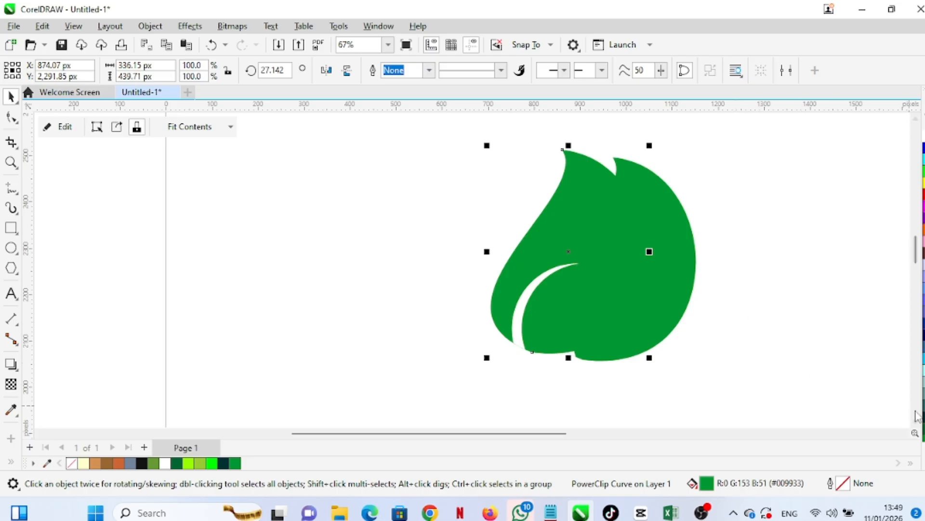
{"action": "left_click", "coordinate": [921, 424]}
{"action": "left_click_drag", "start_coordinate": [600, 310], "coordinate": [619, 317]}
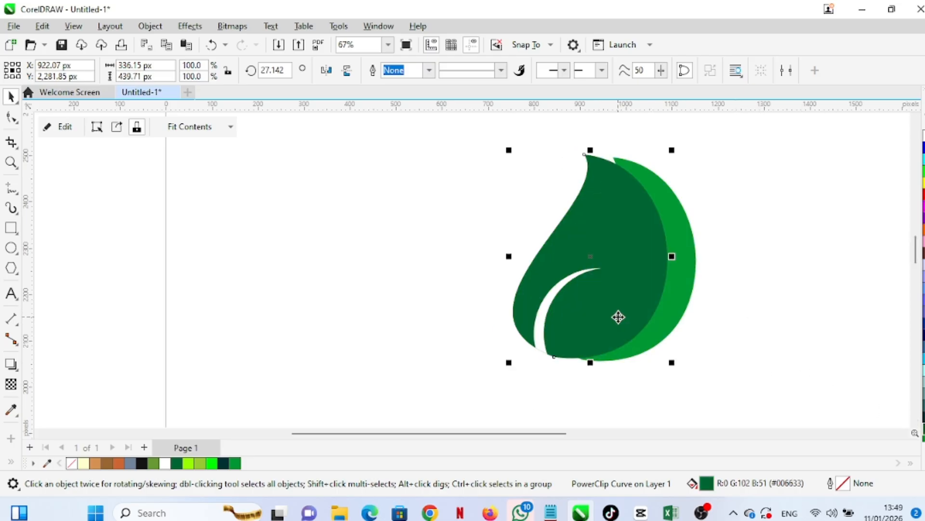
Rotate the dark green leaf to about 48 degrees and position it overlapping the left side of the original leaf
{"action": "left_click", "coordinate": [605, 295]}
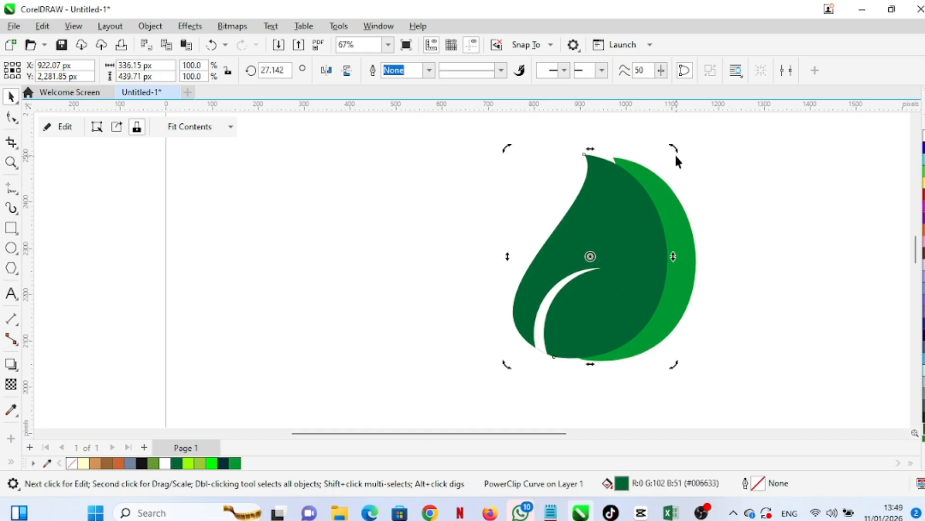
{"action": "left_click_drag", "start_coordinate": [676, 151], "coordinate": [642, 153]}
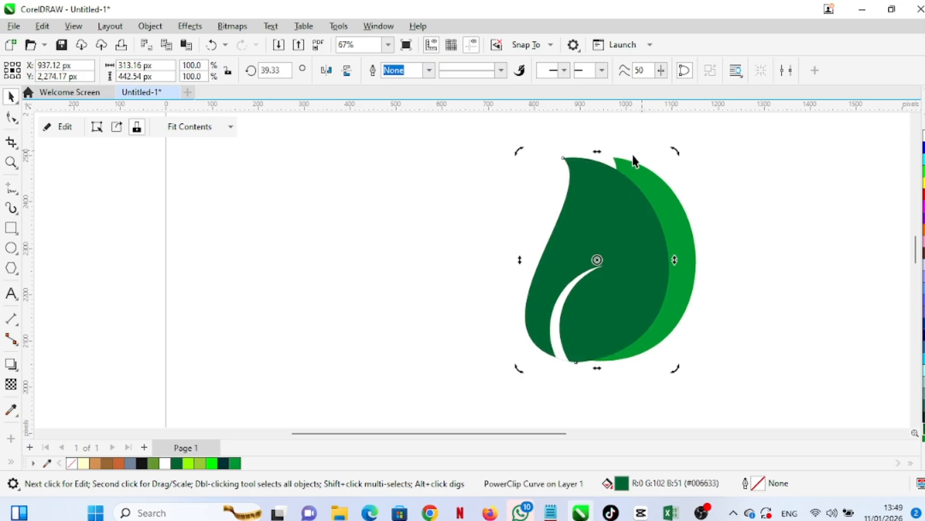
{"action": "left_click_drag", "start_coordinate": [630, 244], "coordinate": [562, 335]}
{"action": "left_click", "coordinate": [619, 302]}
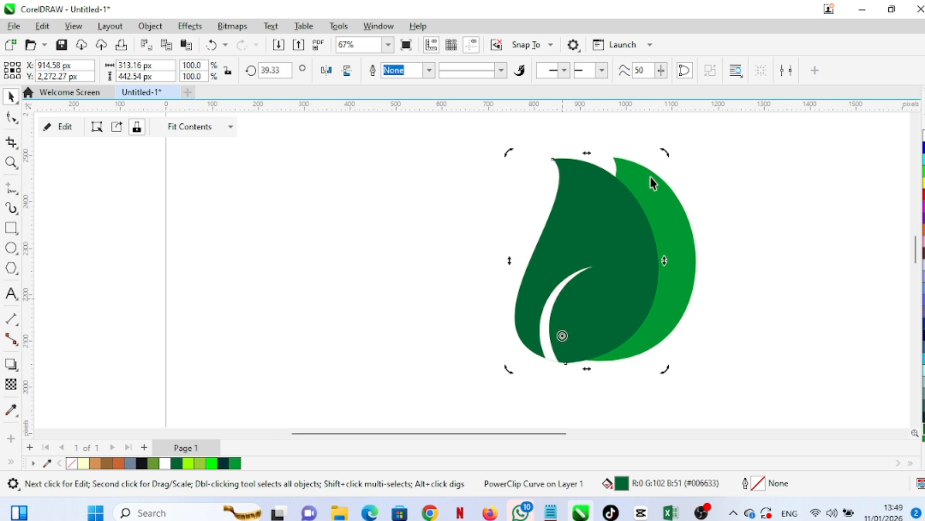
{"action": "left_click_drag", "start_coordinate": [664, 152], "coordinate": [632, 156]}
{"action": "mouse_move", "coordinate": [600, 289]}
{"action": "left_mouse_down"}
{"action": "mouse_move", "coordinate": [617, 288]}
{"action": "mouse_move", "coordinate": [615, 296]}
{"action": "left_mouse_up"}
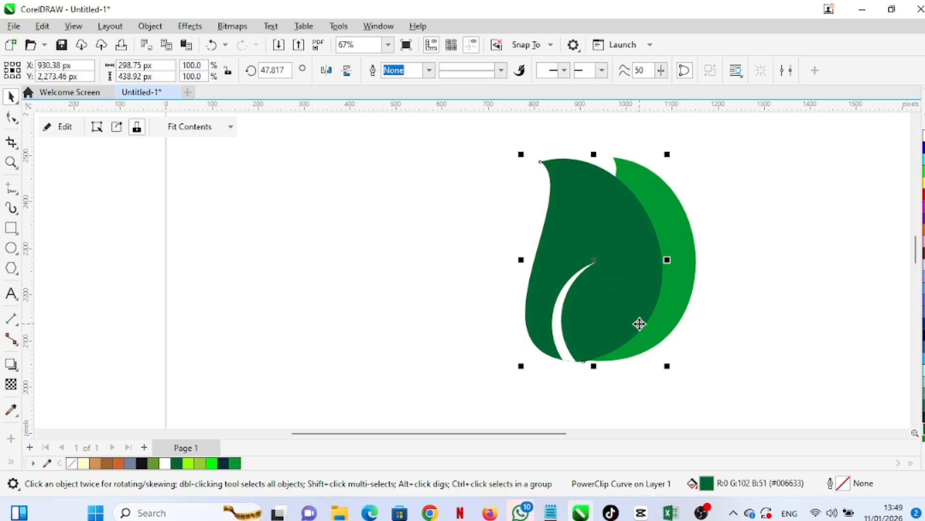
Send the dark green leaf behind and move the light green leaf slightly down and right
{"action": "key", "text": "shift+Page_Down"}
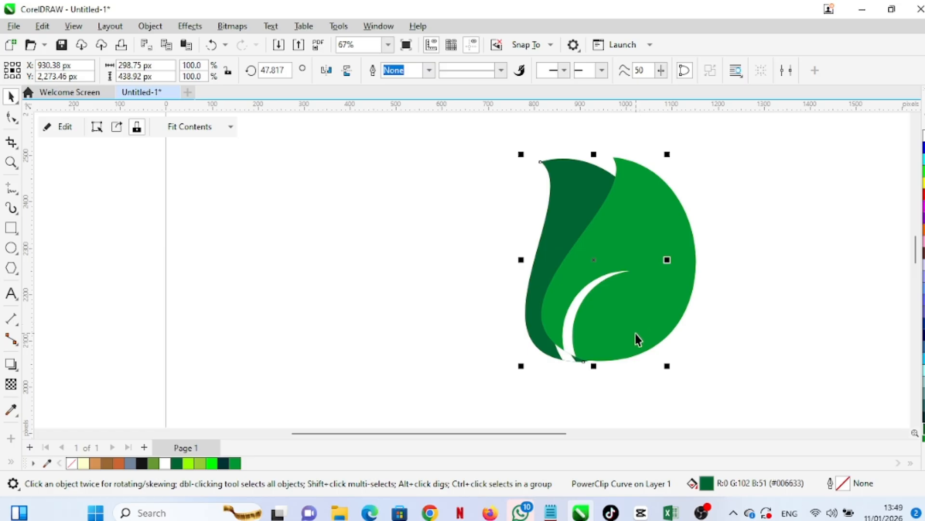
{"action": "left_click_drag", "start_coordinate": [635, 334], "coordinate": [656, 353]}
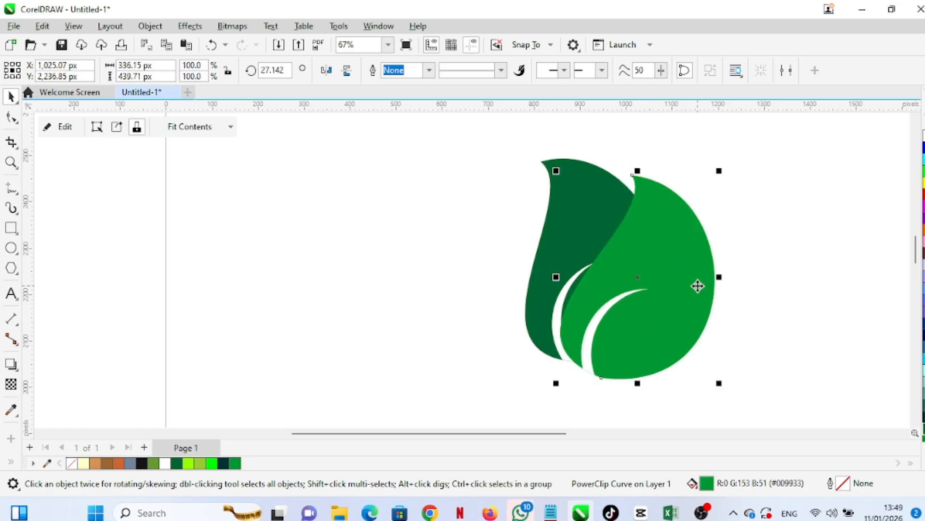
Select both leaves and group them
{"action": "scroll", "coordinate": [675, 258], "scroll_direction": "down", "scroll_amount": 2}
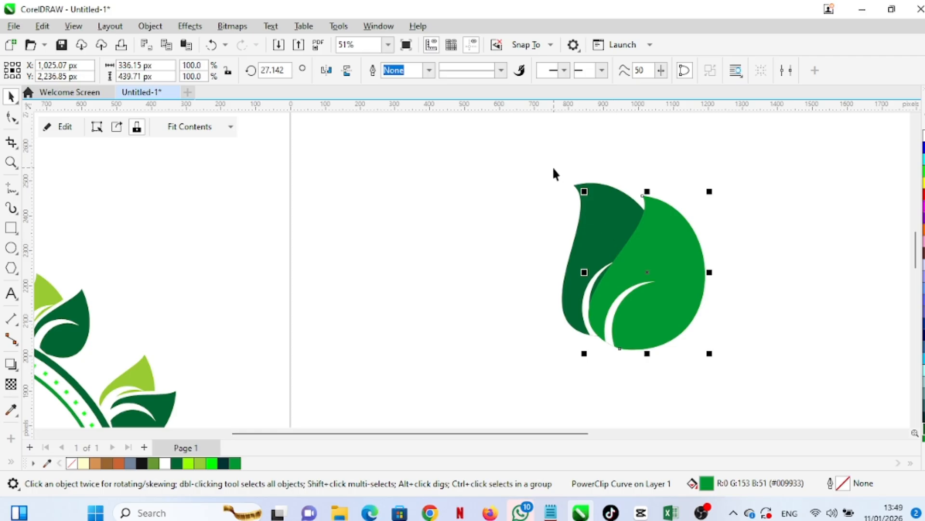
{"action": "left_click_drag", "start_coordinate": [552, 167], "coordinate": [751, 376]}
{"action": "key", "text": "ctrl+g"}
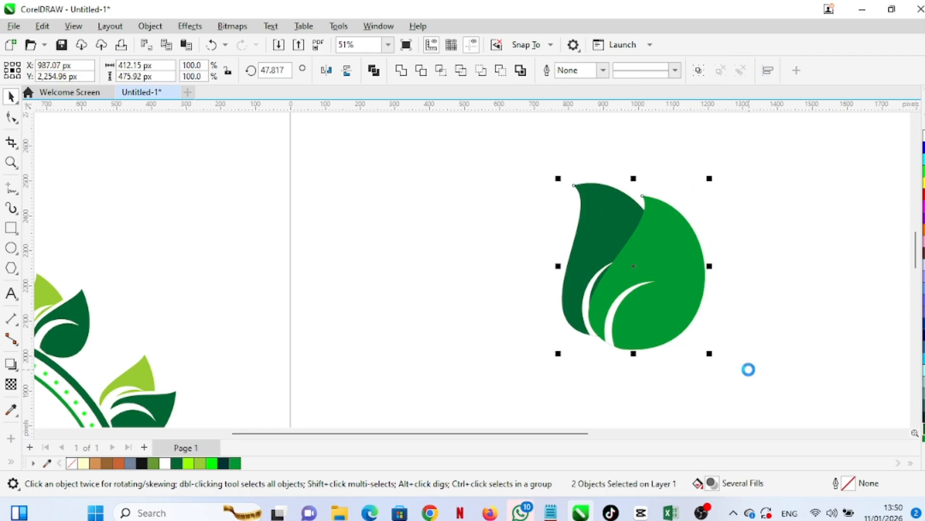
Move the grouped leaves up and to the right on the page
{"action": "scroll", "coordinate": [668, 276], "scroll_direction": "down", "scroll_amount": 2}
{"action": "scroll", "coordinate": [667, 276], "scroll_direction": "down", "scroll_amount": 1}
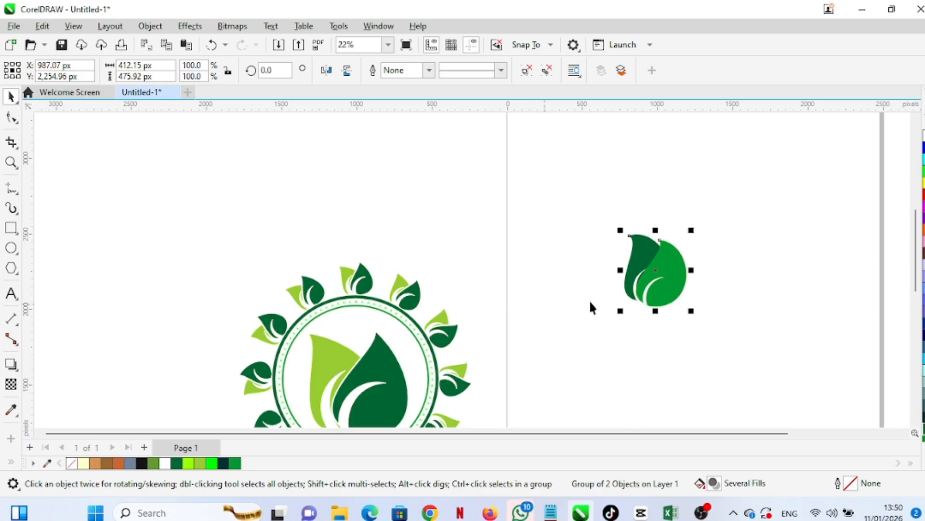
{"action": "scroll", "coordinate": [361, 309], "scroll_direction": "down", "scroll_amount": 2}
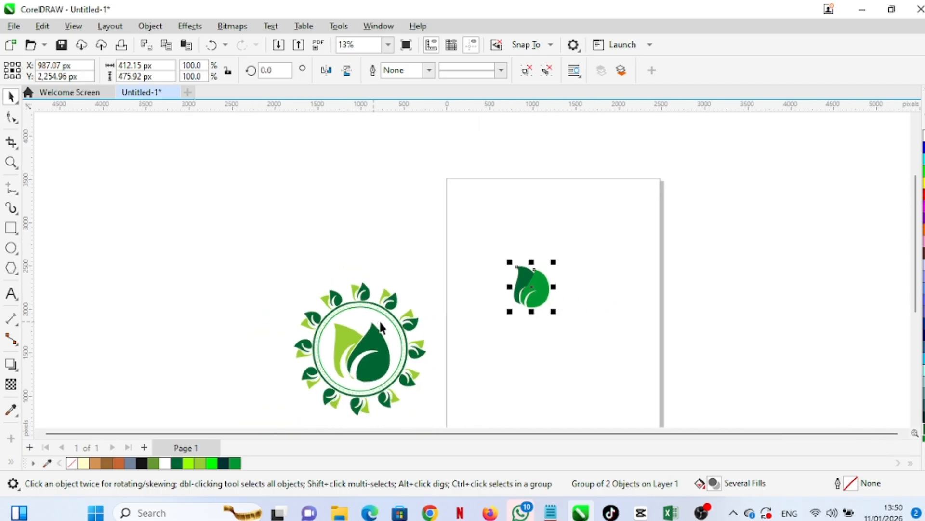
{"action": "left_click_drag", "start_coordinate": [518, 308], "coordinate": [557, 250]}
{"action": "scroll", "coordinate": [561, 291], "scroll_direction": "down", "scroll_amount": 1}
{"action": "scroll", "coordinate": [553, 295], "scroll_direction": "up", "scroll_amount": 1}
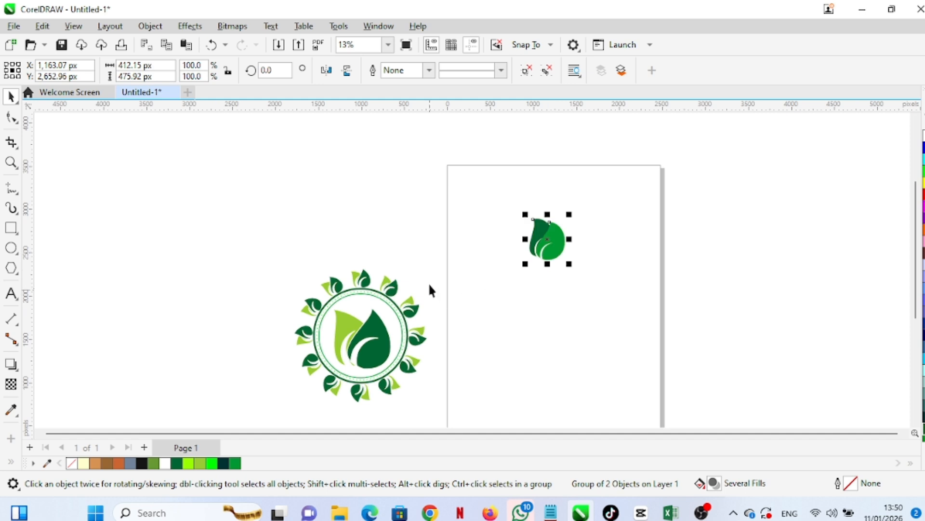
Draw a circle about 1218 px in diameter below the grouped leaves
{"action": "left_click", "coordinate": [489, 236]}
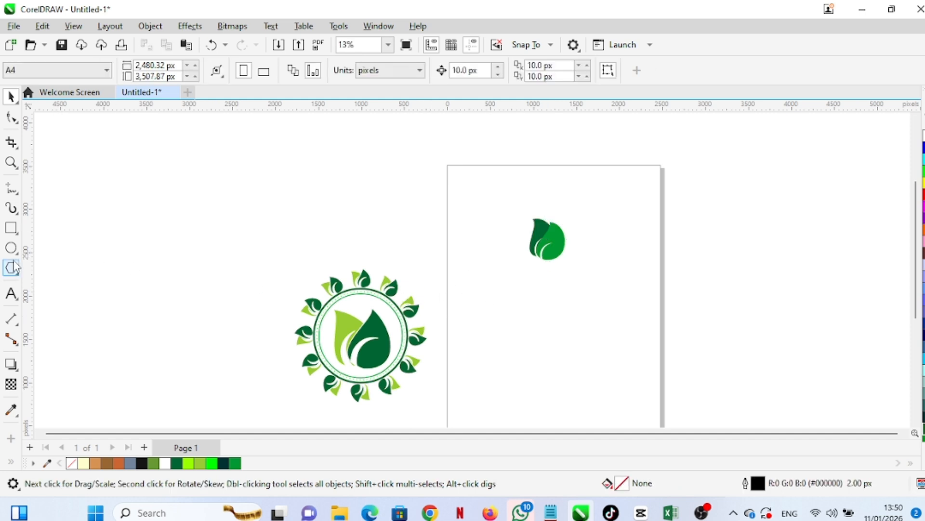
{"action": "key", "text": "F7"}
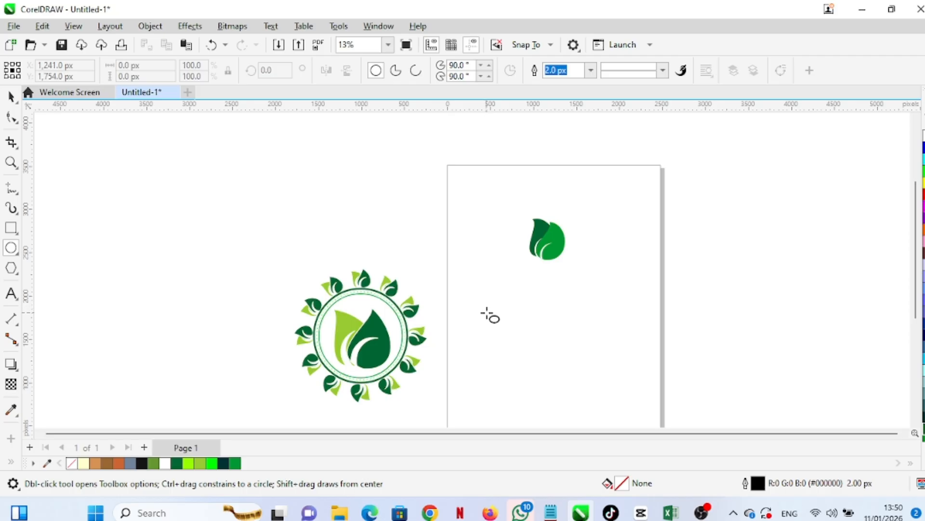
{"action": "left_click", "coordinate": [492, 305]}
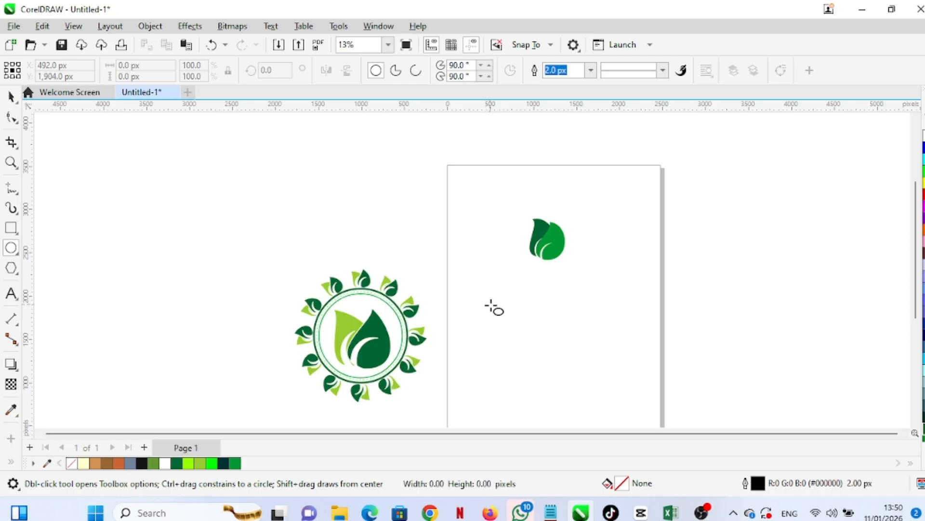
{"action": "left_click_drag", "start_coordinate": [491, 305], "coordinate": [599, 407]}
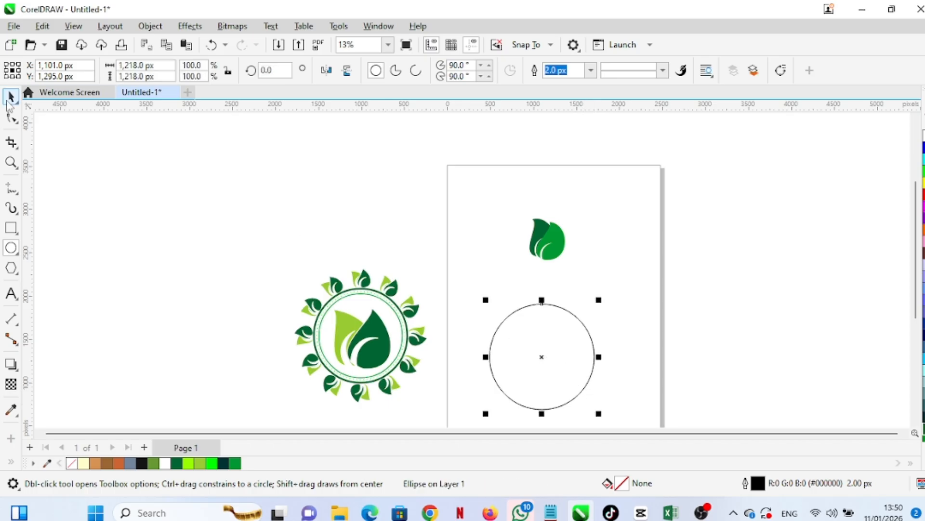
{"action": "left_click", "coordinate": [10, 98]}
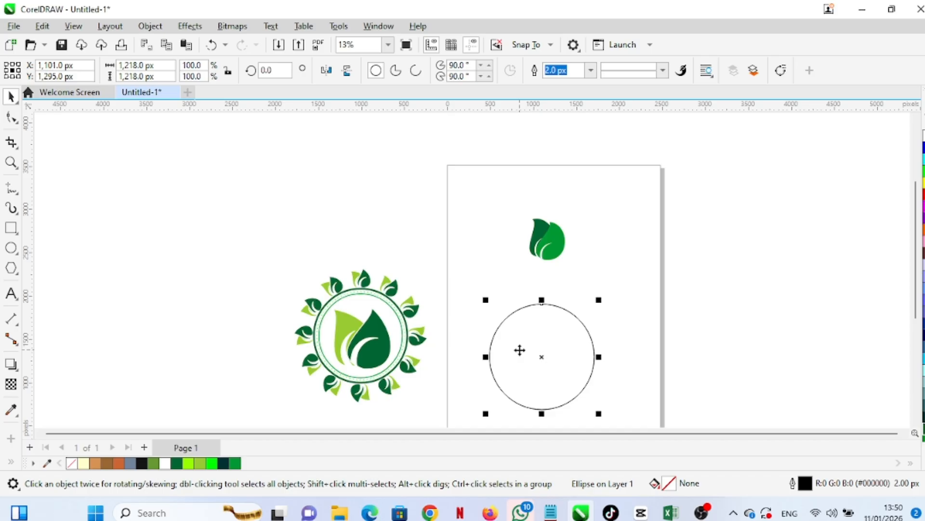
Move the circle up so its top sits just under the leaves
{"action": "left_click_drag", "start_coordinate": [519, 350], "coordinate": [532, 310]}
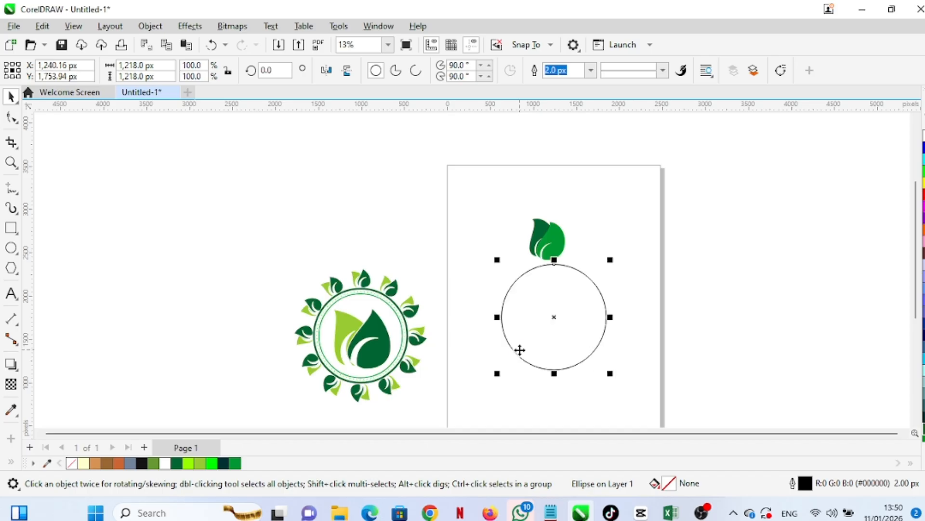
{"action": "scroll", "coordinate": [559, 250], "scroll_direction": "down", "scroll_amount": 1}
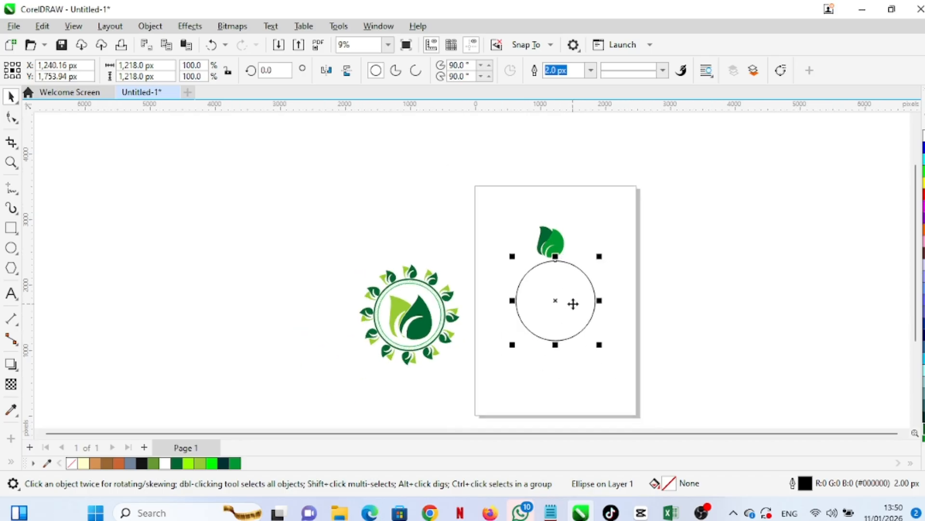
{"action": "scroll", "coordinate": [573, 304], "scroll_direction": "up", "scroll_amount": 1}
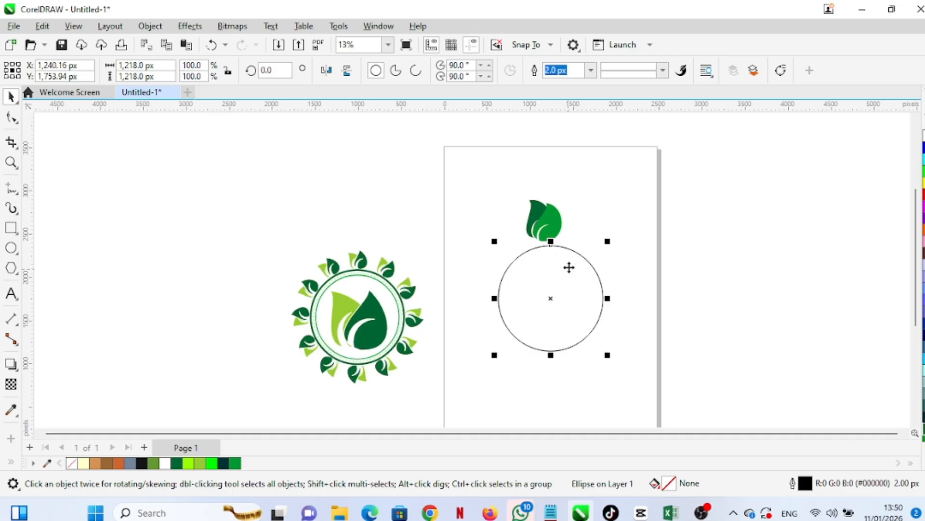
{"action": "scroll", "coordinate": [552, 236], "scroll_direction": "up", "scroll_amount": 1}
Scale the leaf group down to 52.3% and place it on top of the circle
{"action": "left_click", "coordinate": [551, 235]}
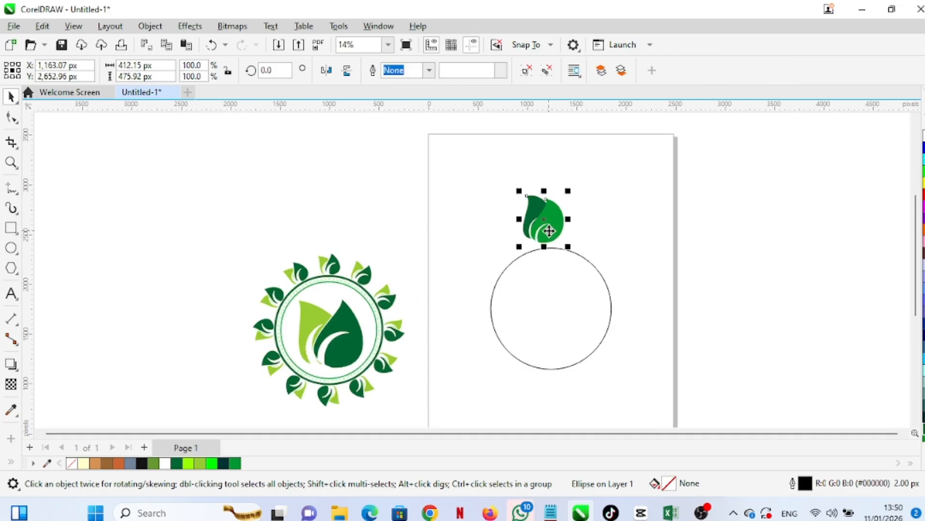
{"action": "scroll", "coordinate": [550, 227], "scroll_direction": "up", "scroll_amount": 3}
{"action": "left_click_drag", "start_coordinate": [587, 149], "coordinate": [550, 212]}
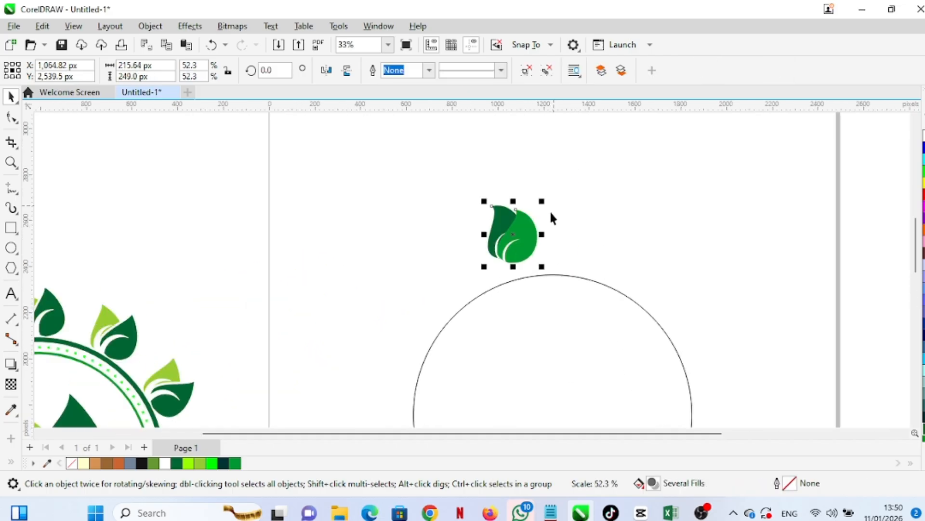
{"action": "left_click_drag", "start_coordinate": [505, 241], "coordinate": [563, 246]}
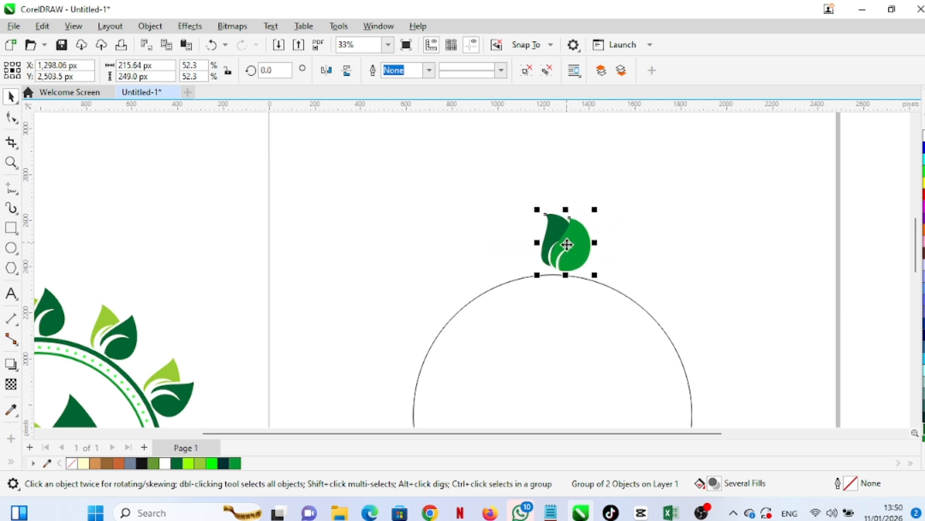
{"action": "scroll", "coordinate": [599, 233], "scroll_direction": "down", "scroll_amount": 2}
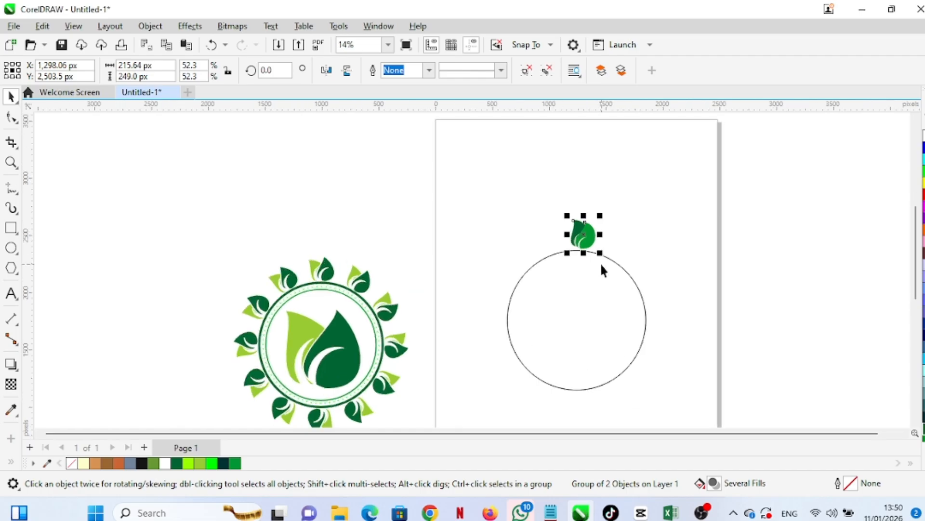
{"action": "scroll", "coordinate": [600, 255], "scroll_direction": "up", "scroll_amount": 1}
{"action": "left_click", "coordinate": [520, 193]}
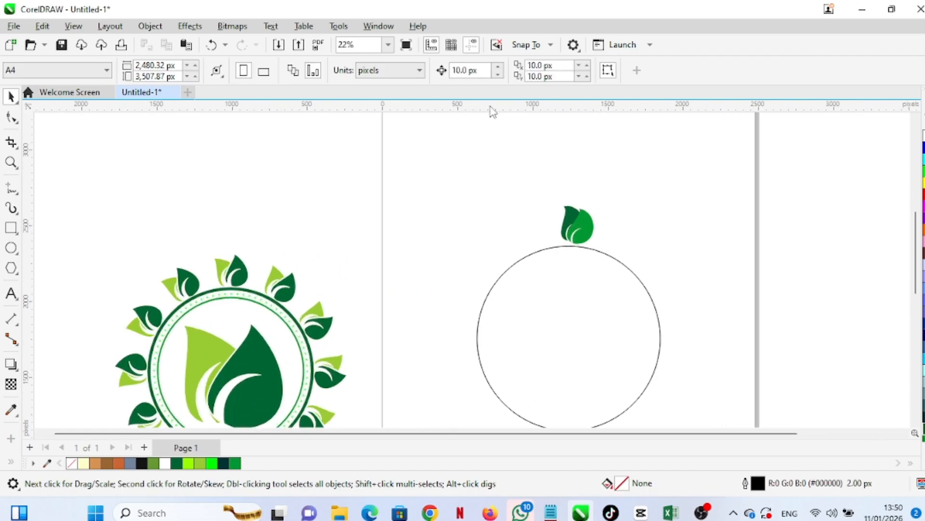
{"action": "scroll", "coordinate": [491, 187], "scroll_direction": "down", "scroll_amount": 2}
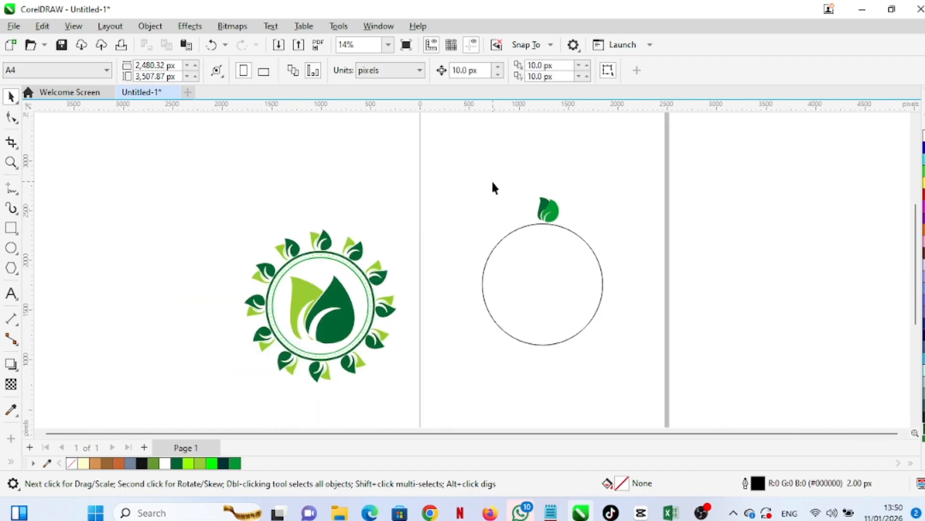
{"action": "scroll", "coordinate": [498, 193], "scroll_direction": "down", "scroll_amount": 2}
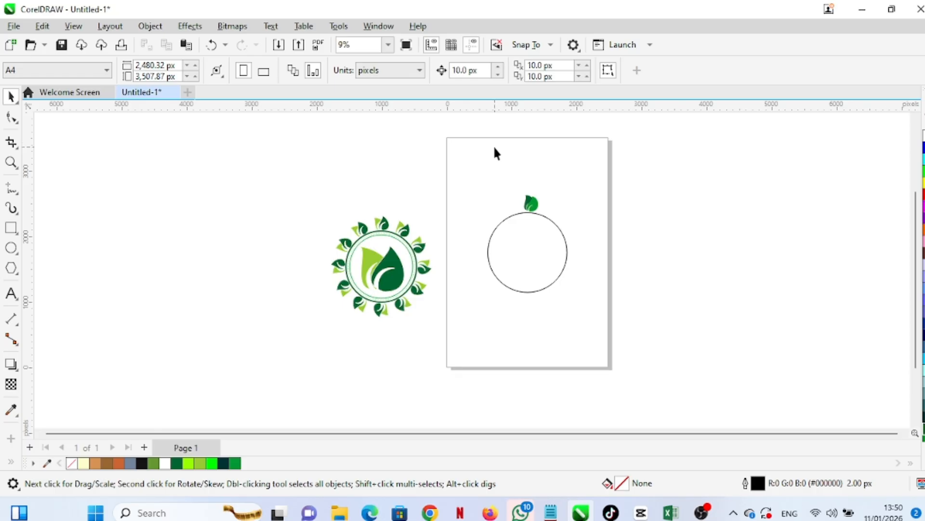
{"action": "scroll", "coordinate": [520, 236], "scroll_direction": "up", "scroll_amount": 2}
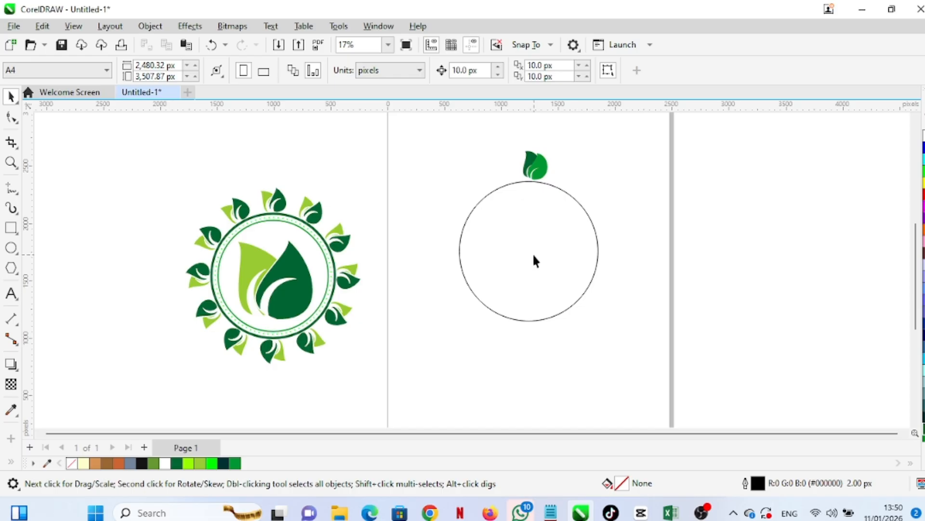
{"action": "scroll", "coordinate": [528, 259], "scroll_direction": "down", "scroll_amount": 2}
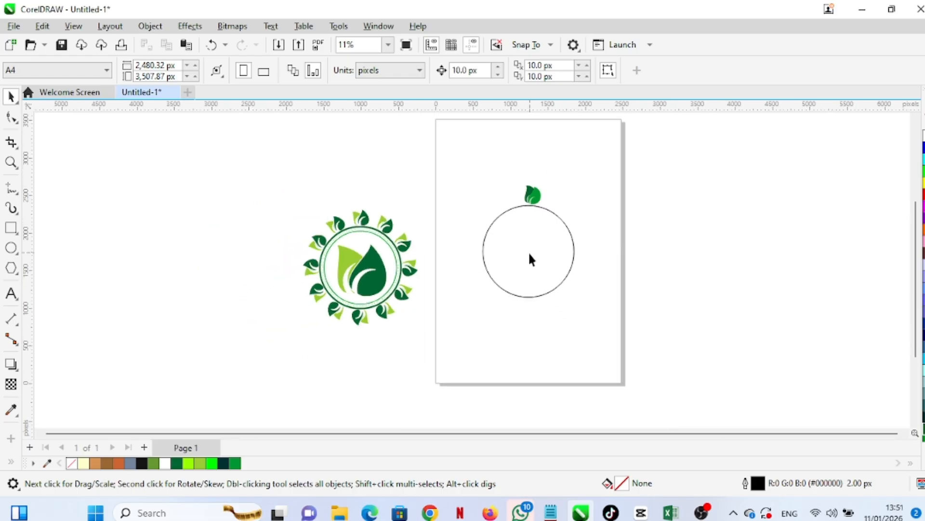
{"action": "scroll", "coordinate": [513, 191], "scroll_direction": "up", "scroll_amount": 1}
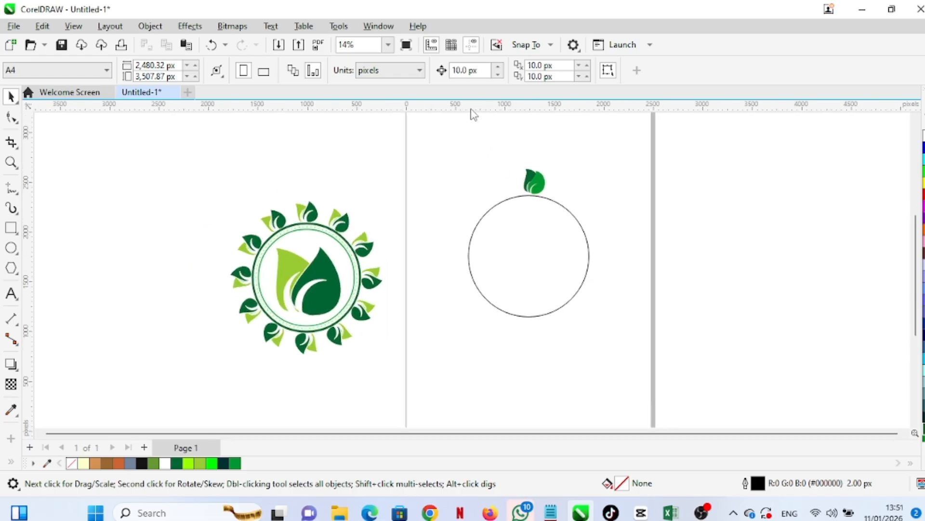
Add a horizontal and a vertical guideline, each centred on the page
{"action": "left_click_drag", "start_coordinate": [472, 109], "coordinate": [486, 204]}
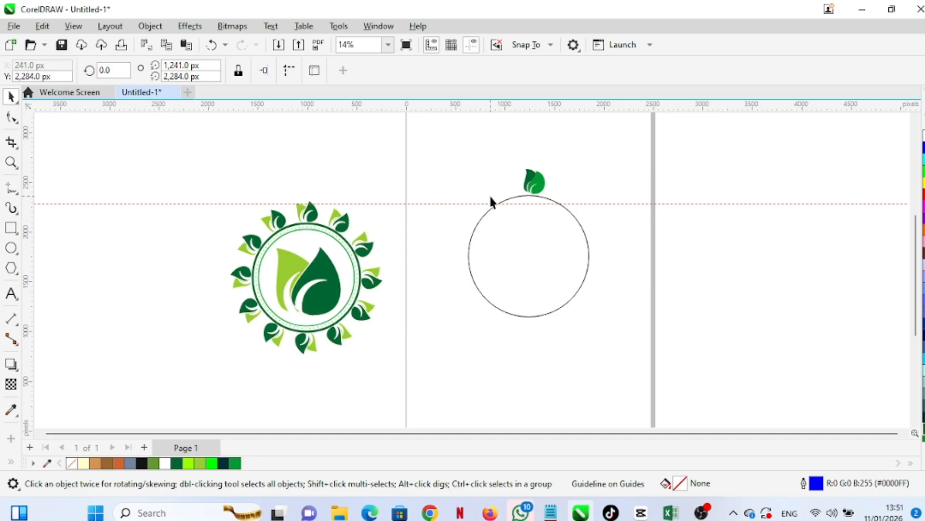
{"action": "key", "text": "p"}
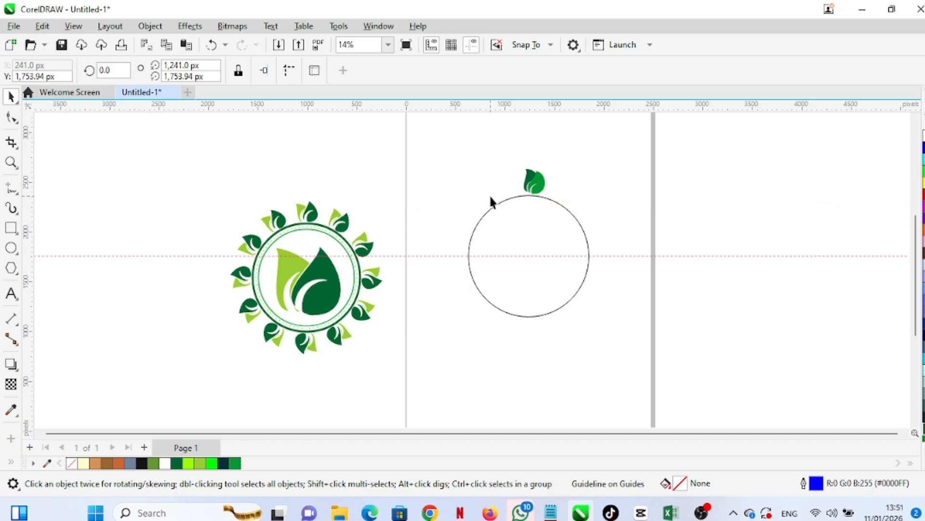
{"action": "scroll", "coordinate": [586, 256], "scroll_direction": "down", "scroll_amount": 2}
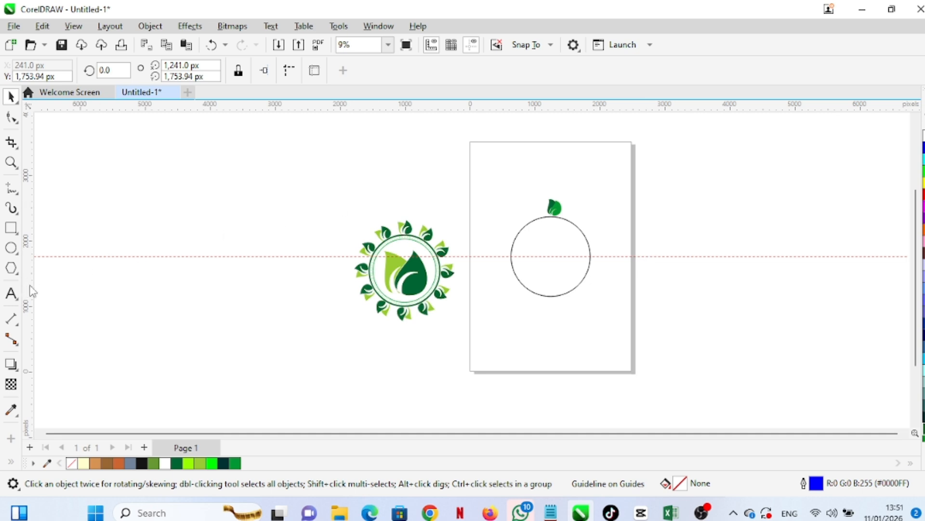
{"action": "left_click_drag", "start_coordinate": [30, 291], "coordinate": [497, 316]}
{"action": "key", "text": "p"}
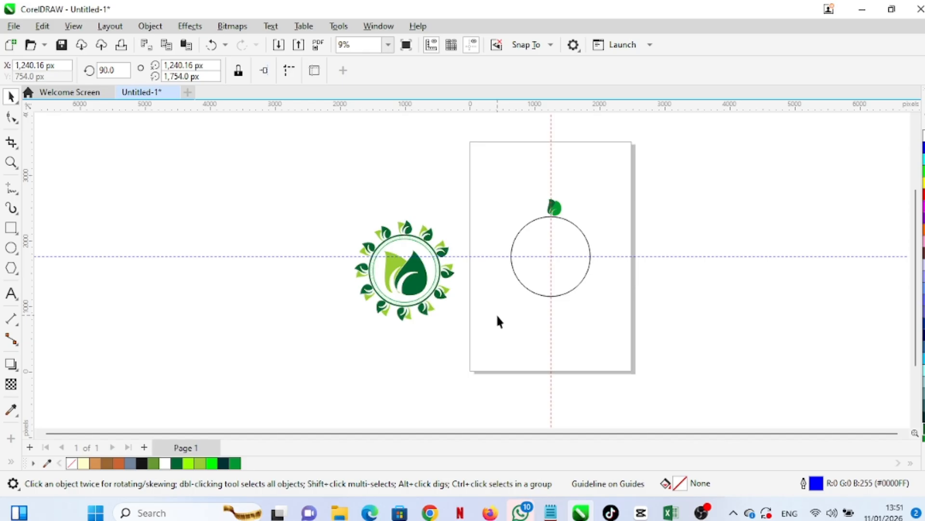
Align the leaf group and the circle on their vertical centres
{"action": "scroll", "coordinate": [540, 258], "scroll_direction": "up", "scroll_amount": 2}
{"action": "scroll", "coordinate": [544, 259], "scroll_direction": "up", "scroll_amount": 1}
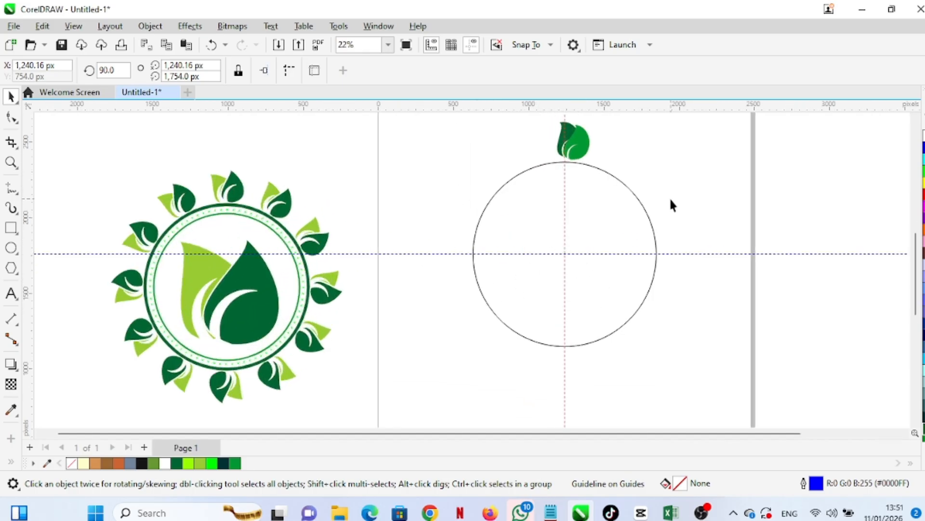
{"action": "scroll", "coordinate": [553, 275], "scroll_direction": "up", "scroll_amount": 1}
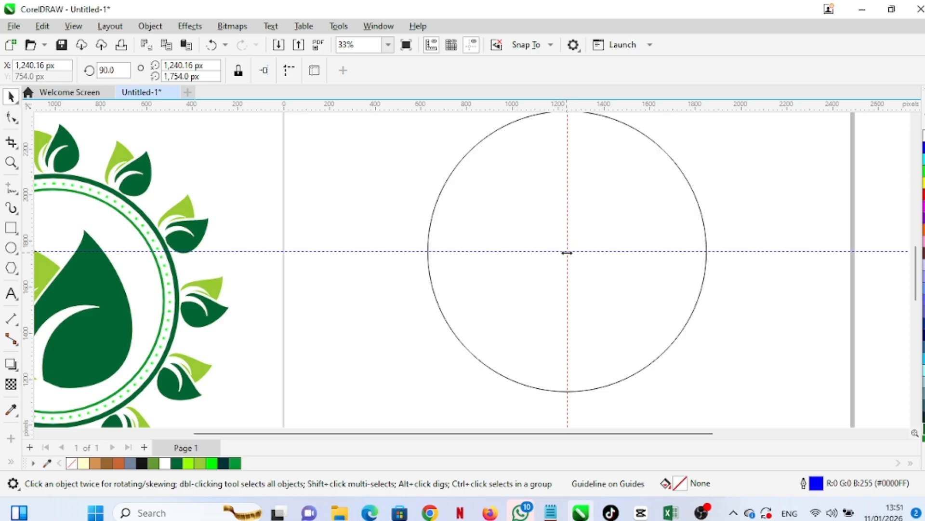
{"action": "scroll", "coordinate": [567, 252], "scroll_direction": "down", "scroll_amount": 3}
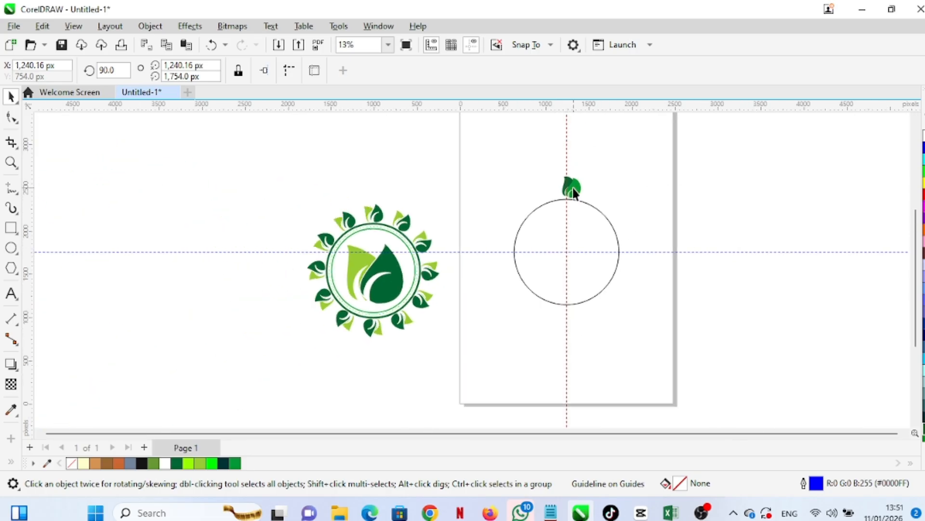
{"action": "left_click", "coordinate": [573, 187]}
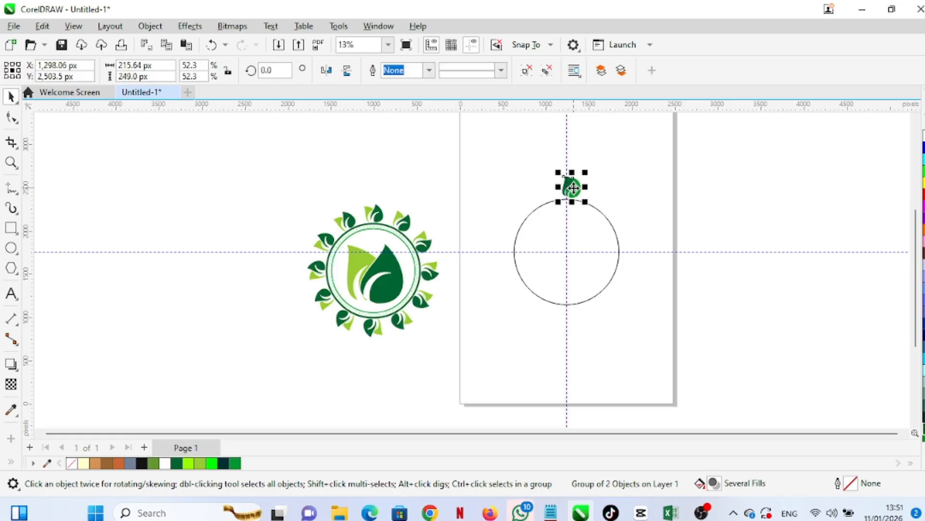
{"action": "left_click", "coordinate": [584, 234], "text": "shift"}
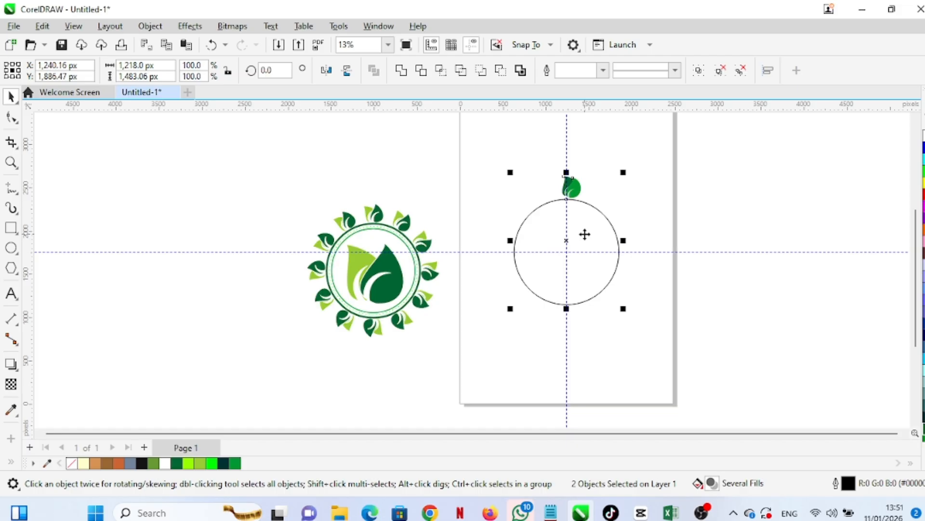
{"action": "key", "text": "c"}
{"action": "scroll", "coordinate": [584, 204], "scroll_direction": "up", "scroll_amount": 1}
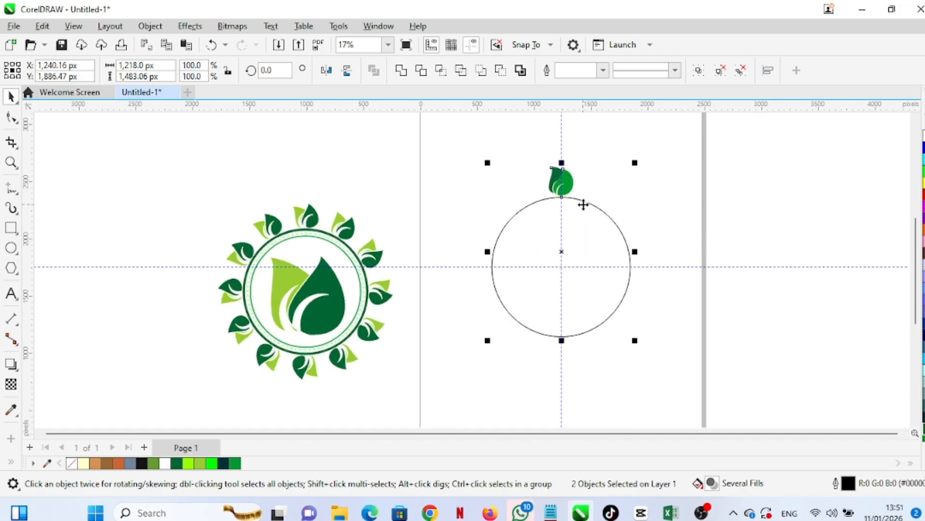
{"action": "left_click", "coordinate": [630, 237]}
Move the leaf group's rotation centre down to the circle's centre
{"action": "scroll", "coordinate": [562, 223], "scroll_direction": "up", "scroll_amount": 2}
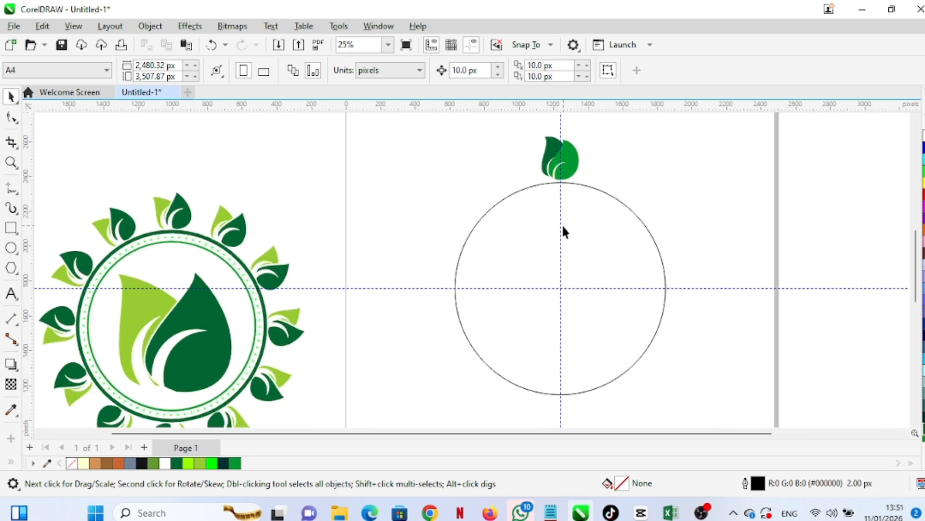
{"action": "scroll", "coordinate": [563, 232], "scroll_direction": "up", "scroll_amount": 1}
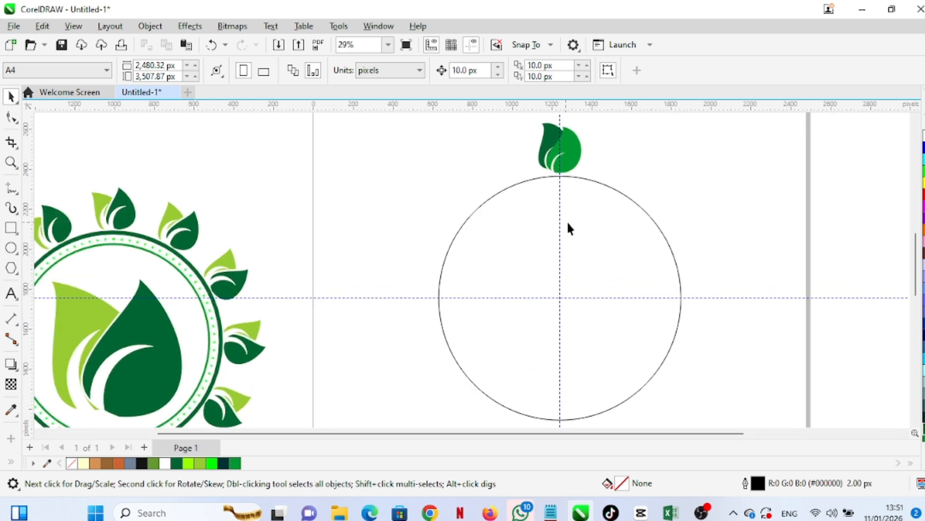
{"action": "left_click", "coordinate": [569, 160]}
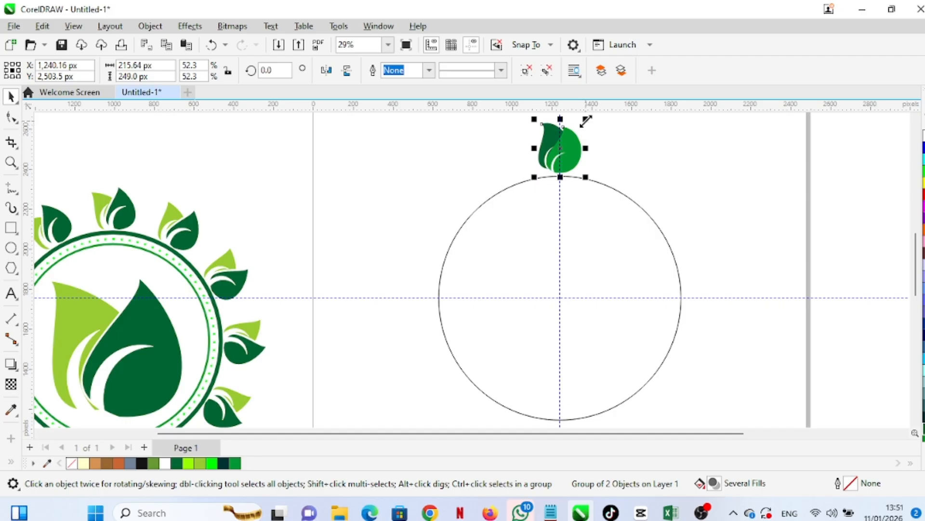
{"action": "left_click", "coordinate": [567, 153]}
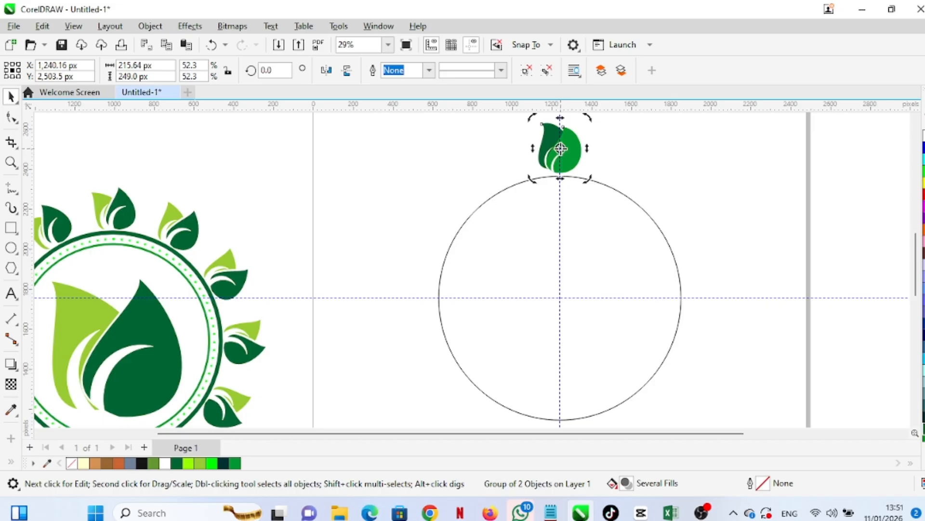
{"action": "left_click_drag", "start_coordinate": [560, 148], "coordinate": [561, 299]}
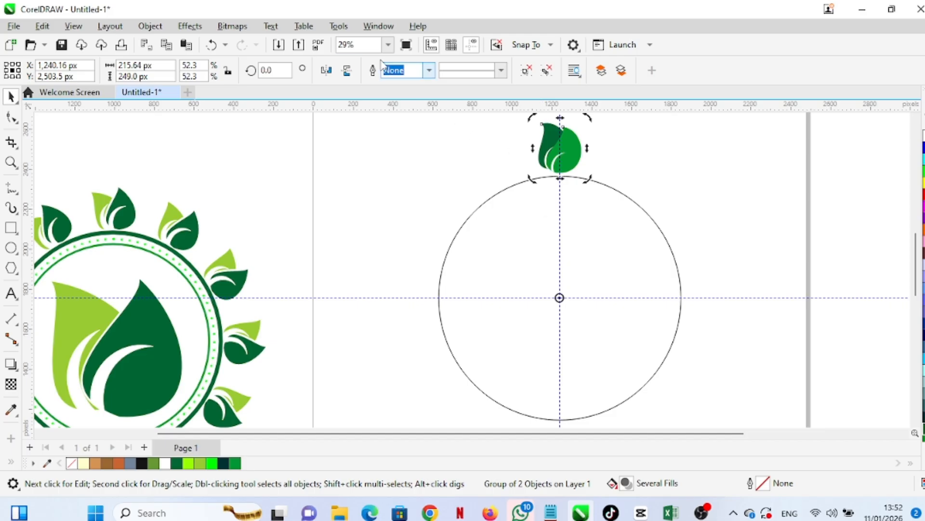
Open the Transform docker
{"action": "left_click", "coordinate": [374, 29]}
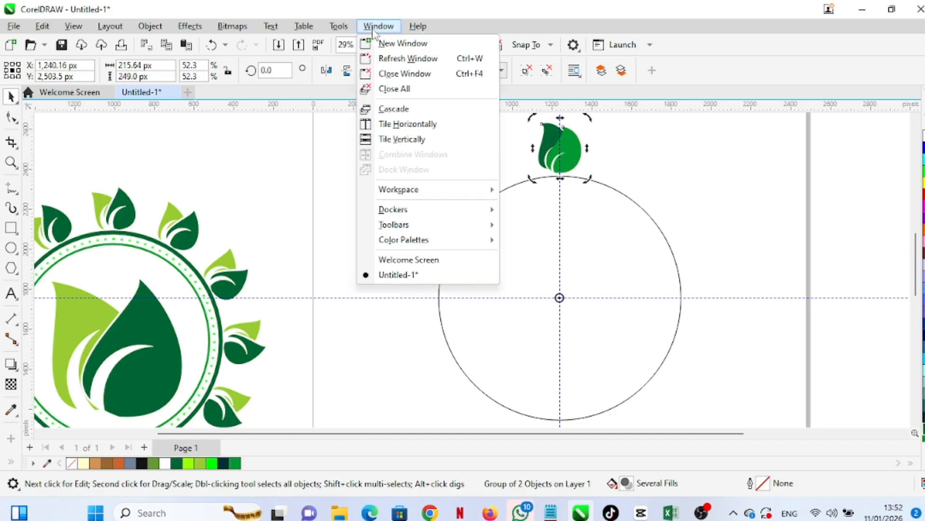
{"action": "mouse_move", "coordinate": [416, 214]}
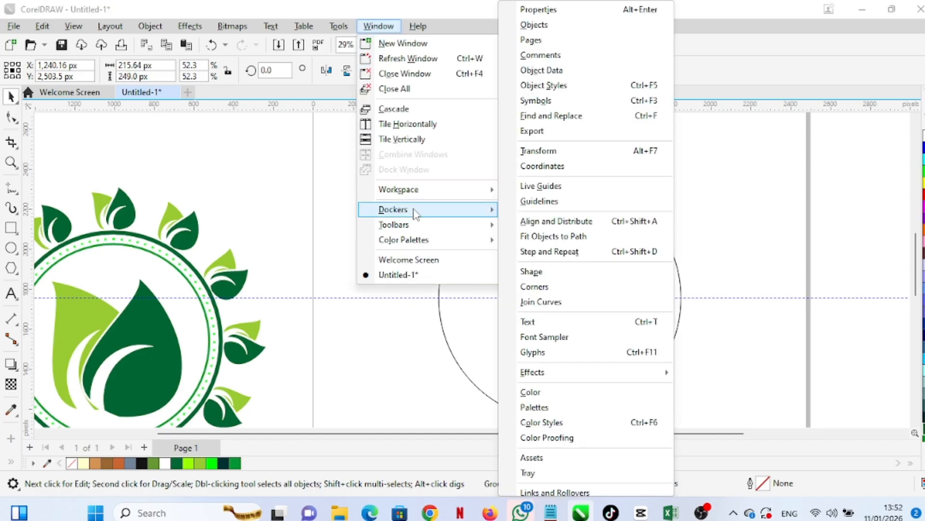
{"action": "left_click", "coordinate": [584, 152]}
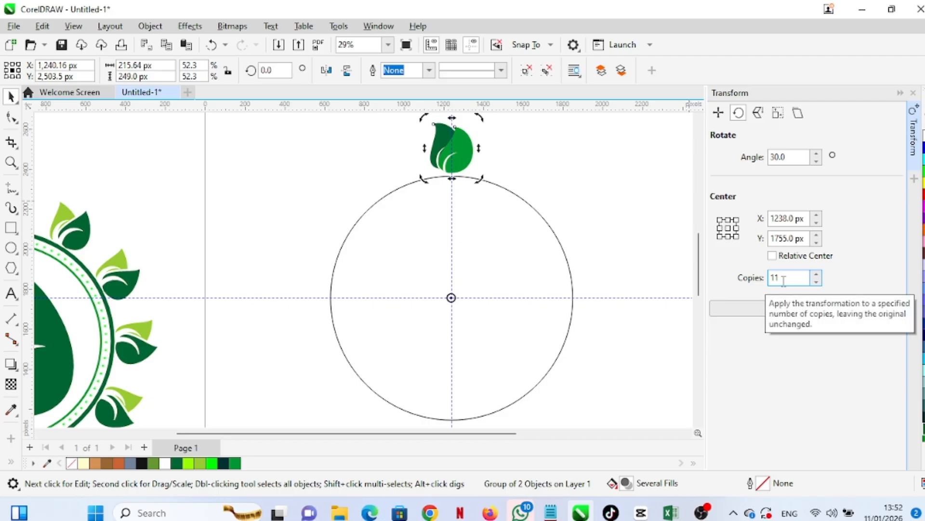
Try rotating the leaf group 30° around the circle's centre with 11 copies, and undo it
{"action": "left_click_drag", "start_coordinate": [782, 280], "coordinate": [763, 273]}
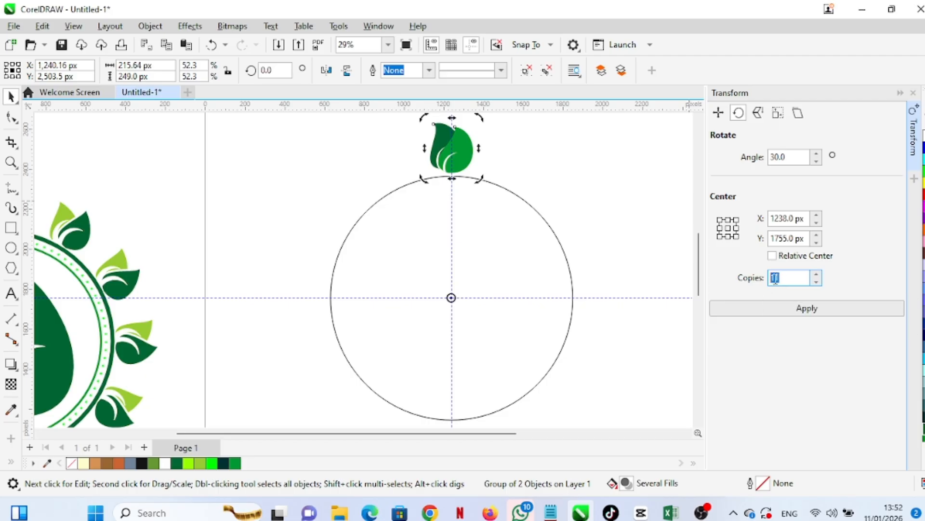
{"action": "left_click", "coordinate": [788, 278]}
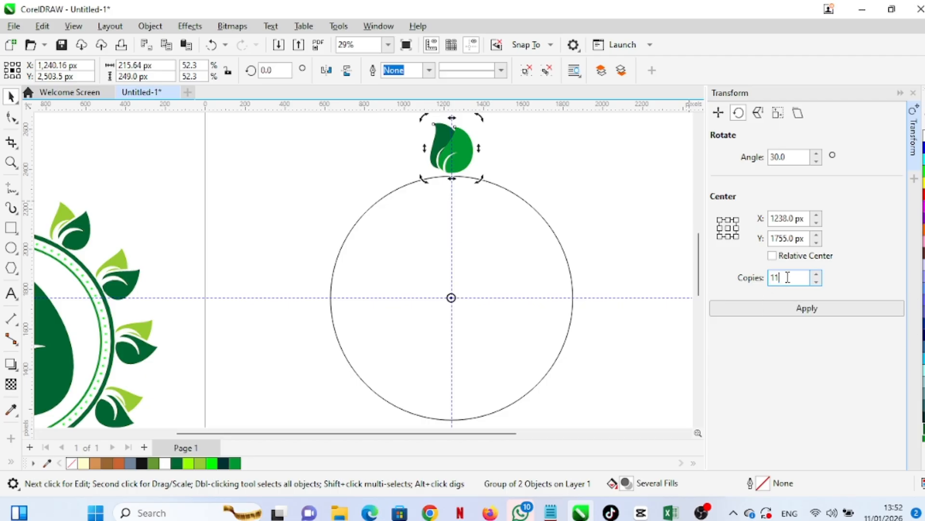
{"action": "left_click", "coordinate": [788, 310]}
{"action": "scroll", "coordinate": [476, 259], "scroll_direction": "down", "scroll_amount": 1}
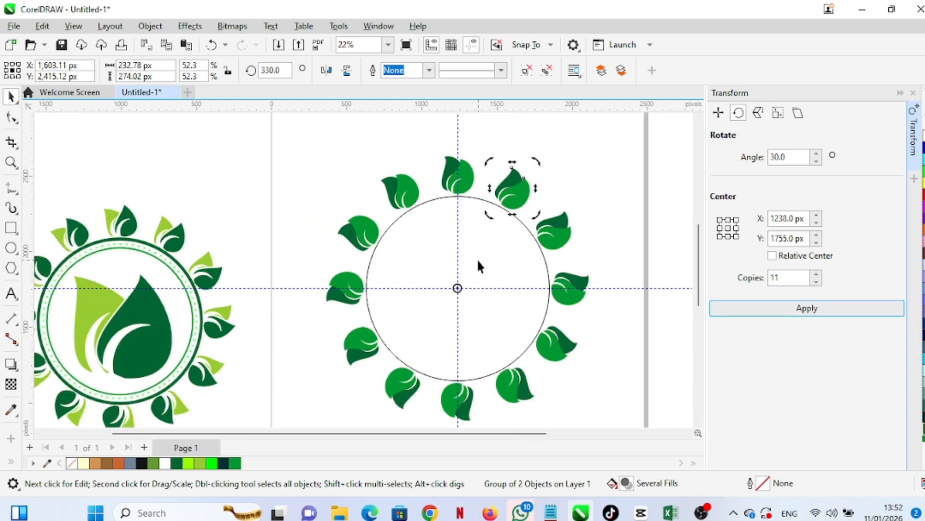
{"action": "key", "text": "ctrl+z"}
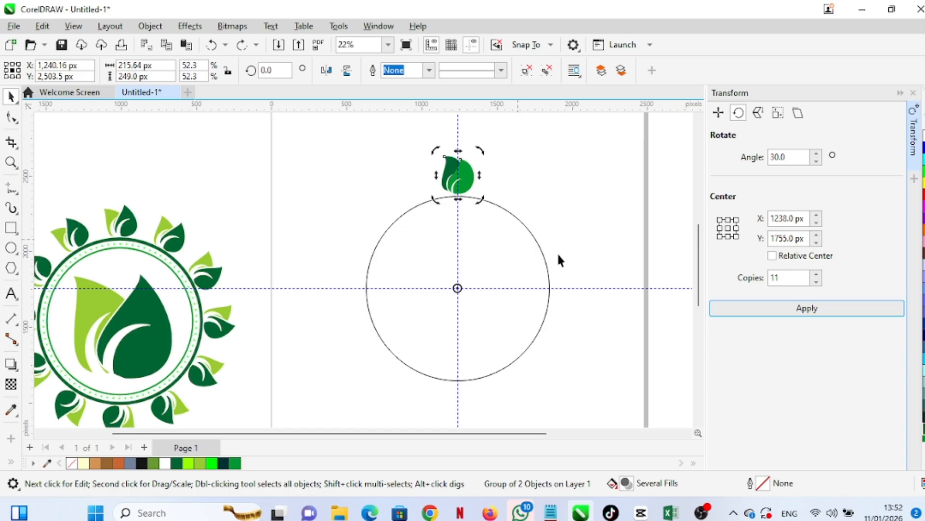
Rotate the leaf group 30° around the circle's centre with 16 copies
{"action": "double_click", "coordinate": [791, 278]}
{"action": "type", "text": "16"}
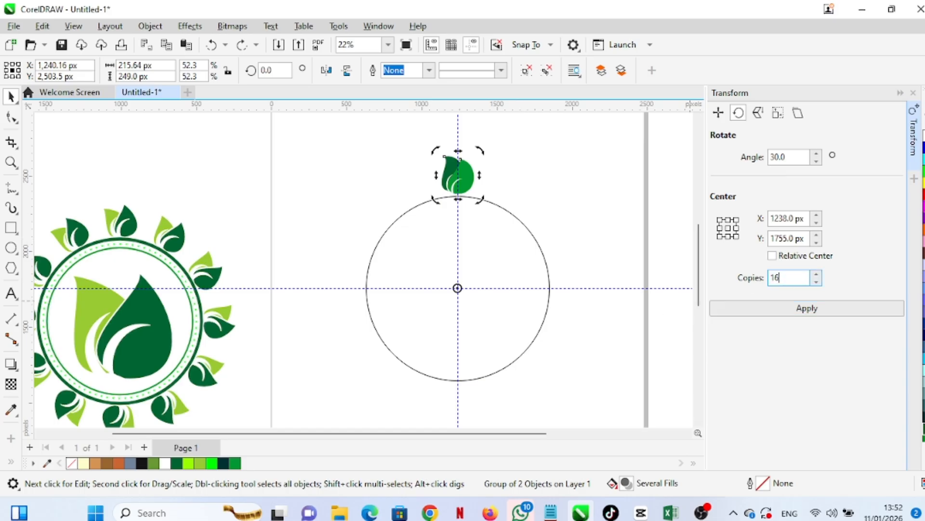
{"action": "left_click", "coordinate": [817, 312]}
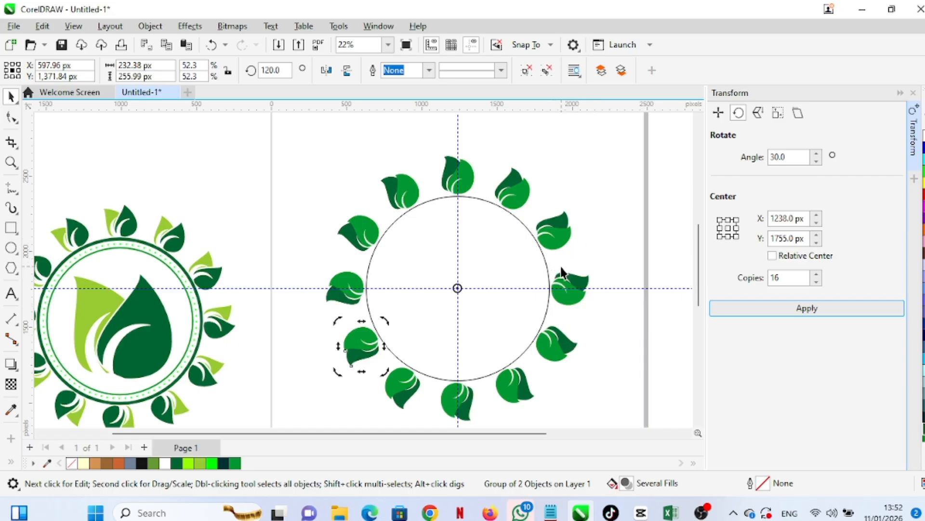
{"action": "scroll", "coordinate": [533, 268], "scroll_direction": "down", "scroll_amount": 2}
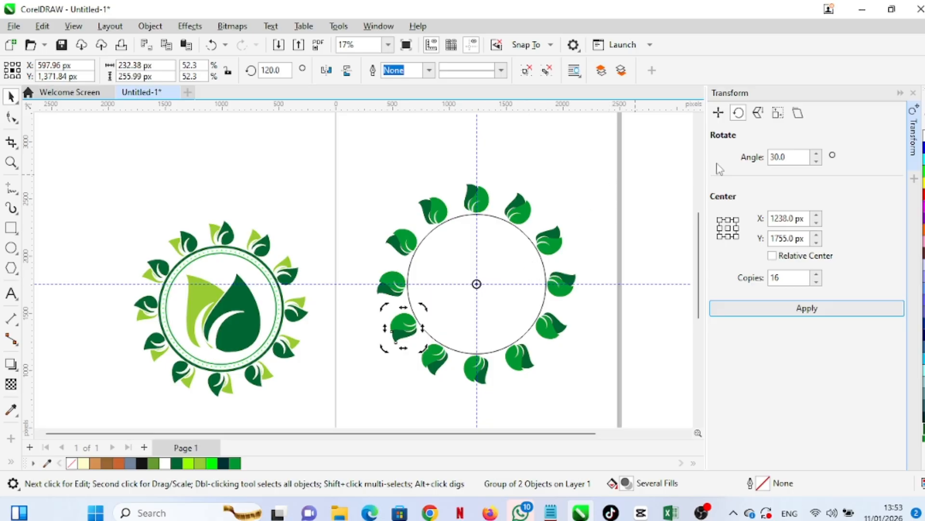
Close the Transform docker and inspect the ring of leaf copies around the circle
{"action": "left_click", "coordinate": [912, 94]}
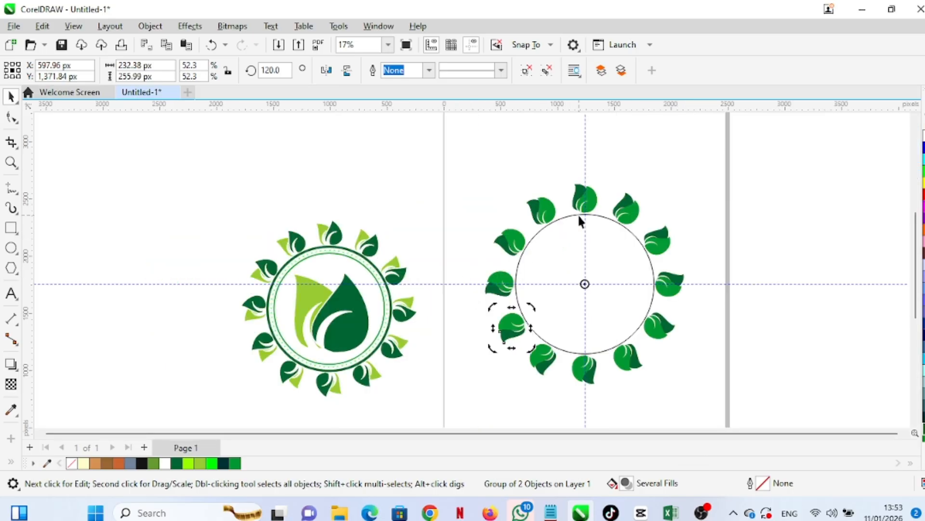
{"action": "scroll", "coordinate": [591, 234], "scroll_direction": "up", "scroll_amount": 2}
{"action": "scroll", "coordinate": [593, 216], "scroll_direction": "down", "scroll_amount": 2}
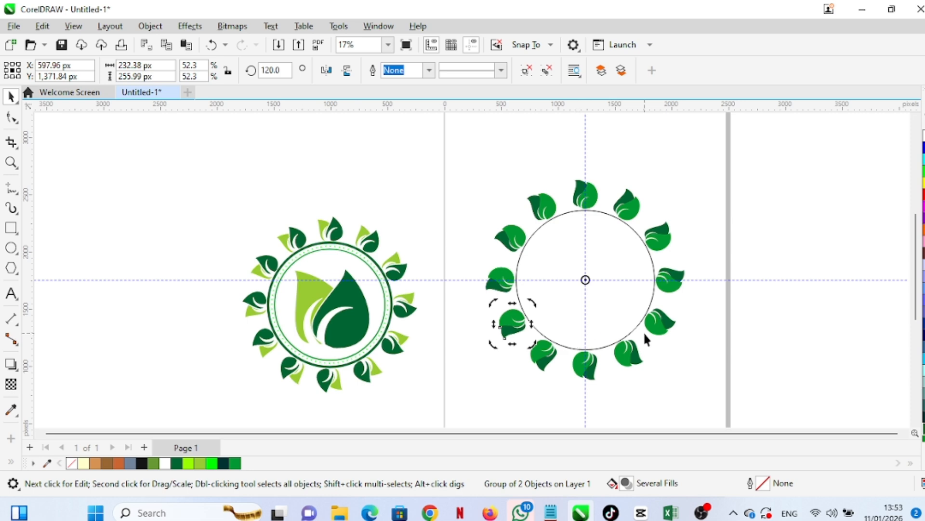
{"action": "scroll", "coordinate": [643, 331], "scroll_direction": "up", "scroll_amount": 2}
{"action": "scroll", "coordinate": [590, 308], "scroll_direction": "down", "scroll_amount": 2}
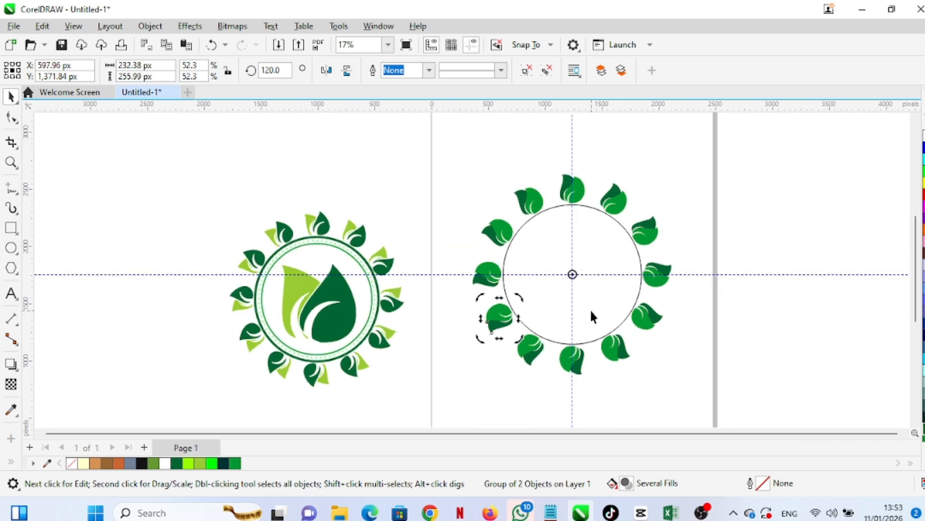
{"action": "left_click", "coordinate": [677, 231]}
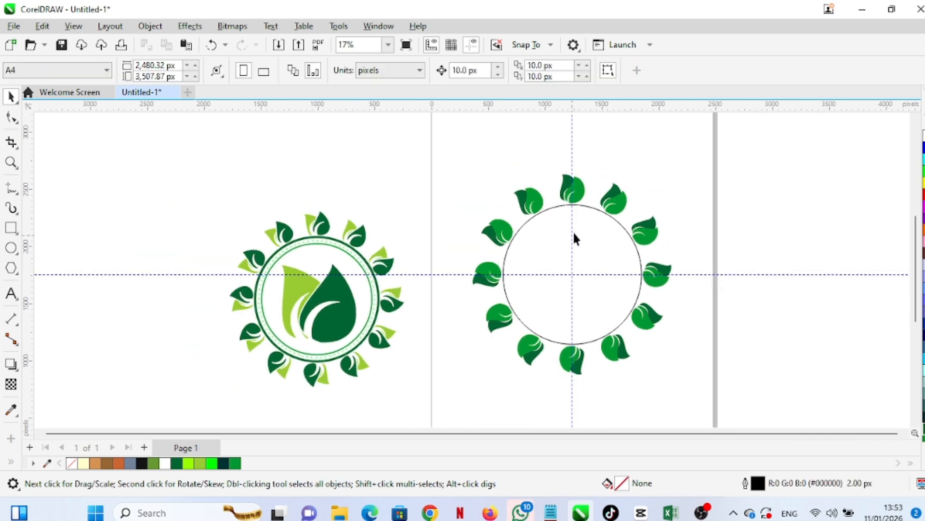
{"action": "scroll", "coordinate": [588, 248], "scroll_direction": "up", "scroll_amount": 1}
{"action": "left_click", "coordinate": [572, 179]}
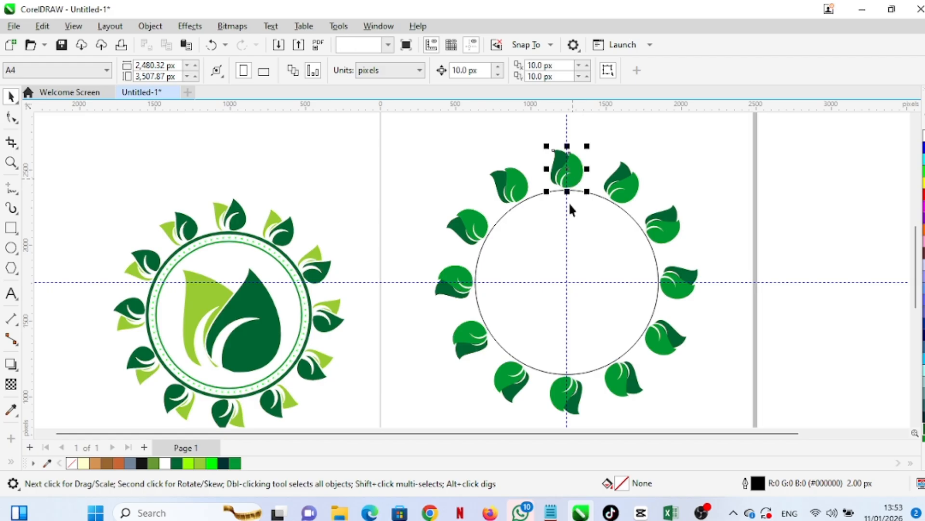
{"action": "left_click", "coordinate": [571, 185]}
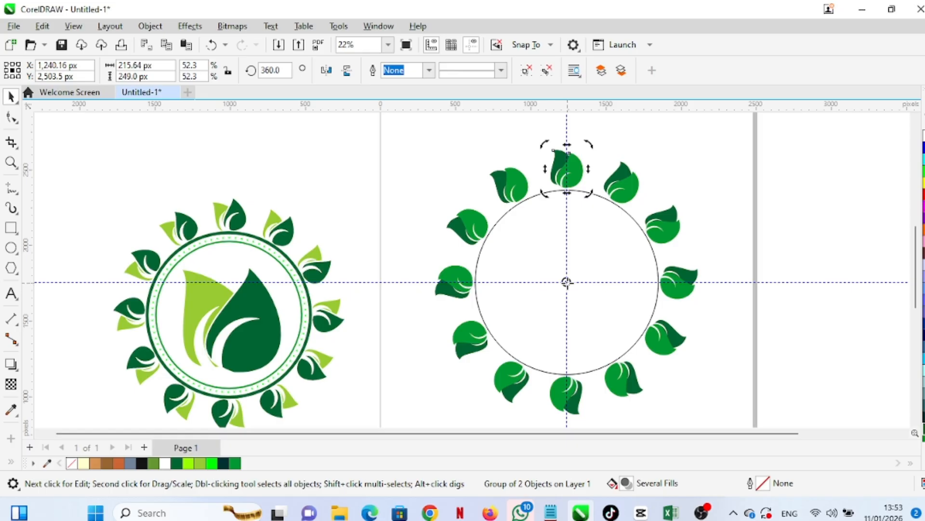
{"action": "scroll", "coordinate": [567, 282], "scroll_direction": "down", "scroll_amount": 4}
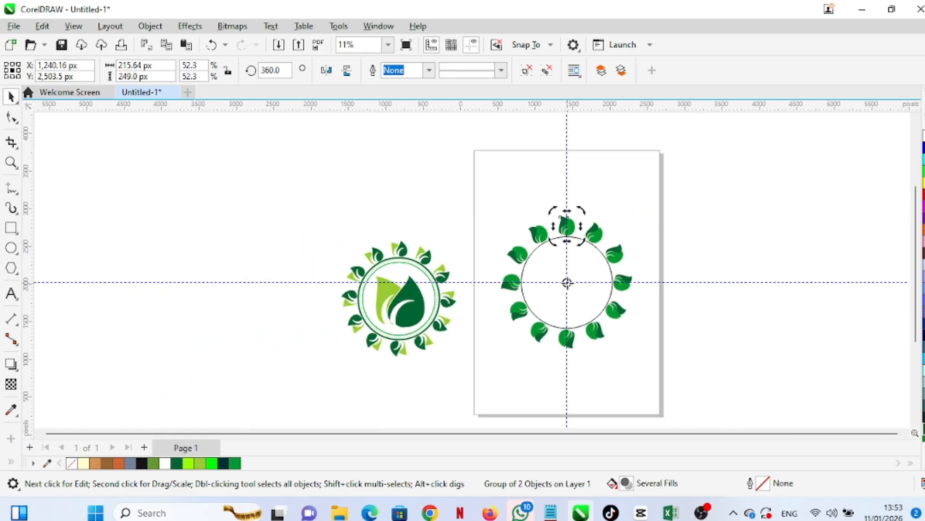
{"action": "scroll", "coordinate": [567, 282], "scroll_direction": "up", "scroll_amount": 2}
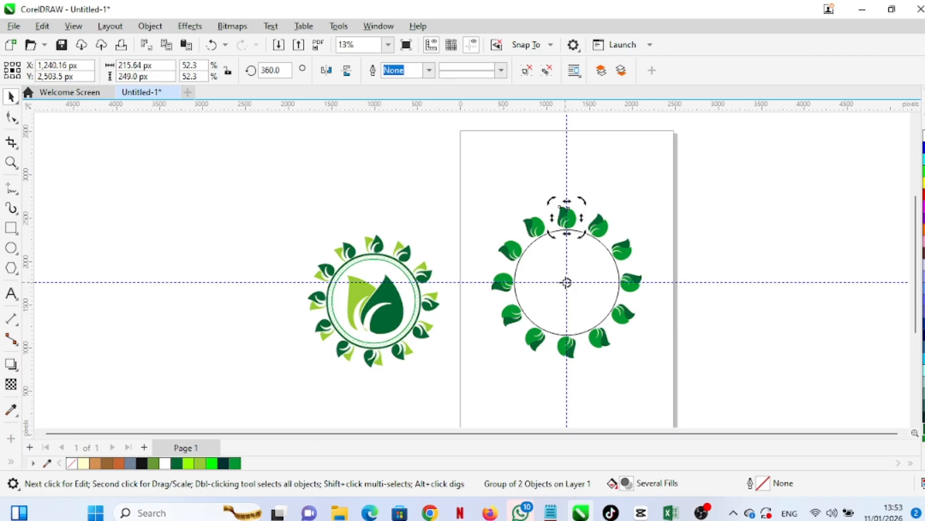
{"action": "scroll", "coordinate": [571, 290], "scroll_direction": "up", "scroll_amount": 2}
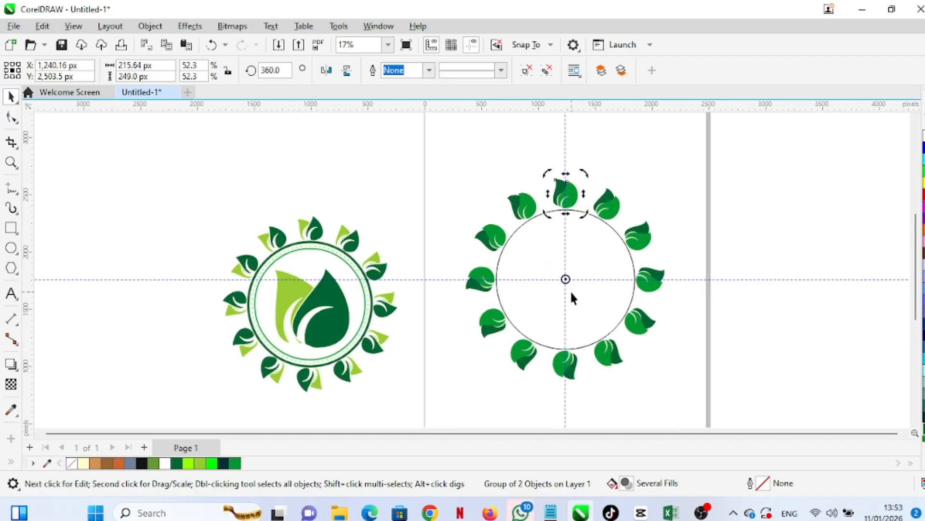
{"action": "left_click", "coordinate": [700, 513]}
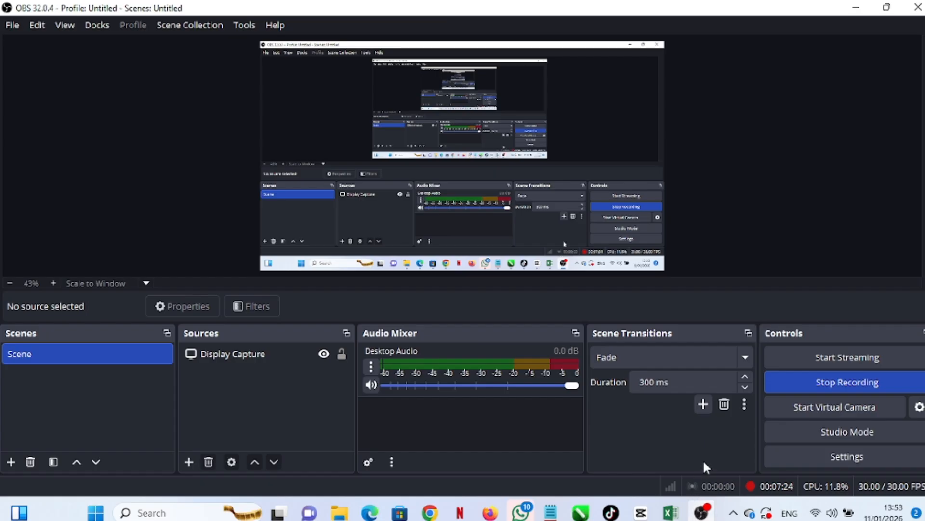
{"action": "left_click", "coordinate": [820, 384]}
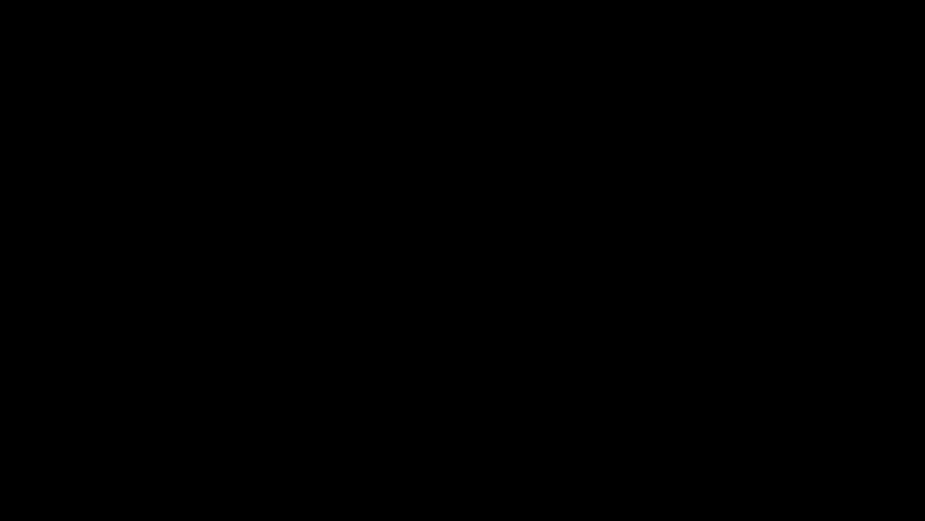